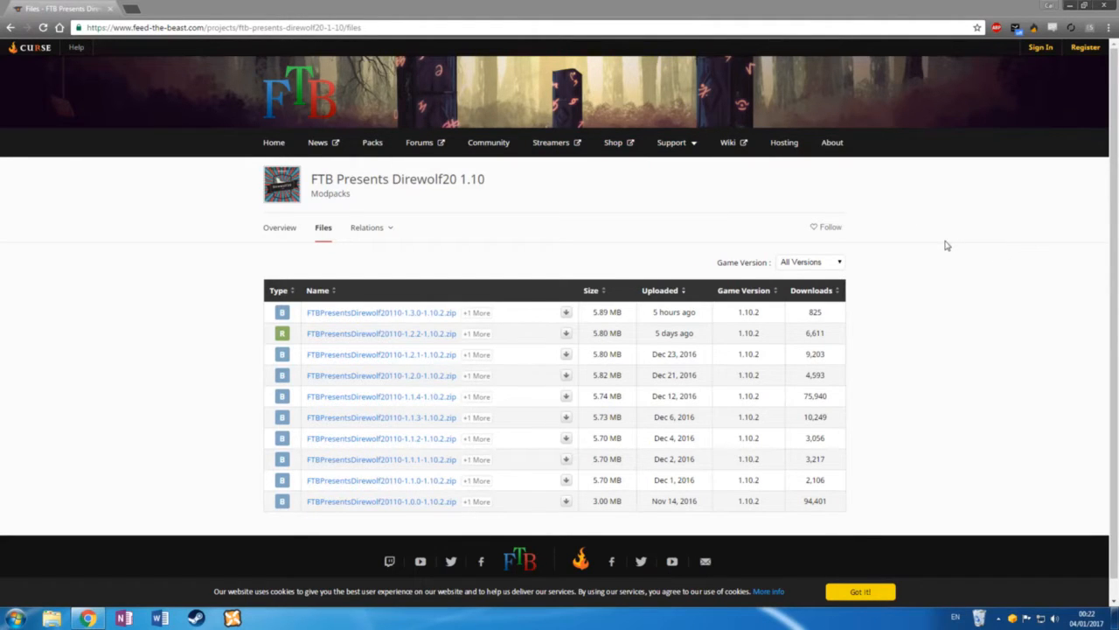
Open the file page of FTBPresentsDirewolf20110-1.3.0-1.10.2.zip and bring its additional server file into view.
left_click(422, 319)
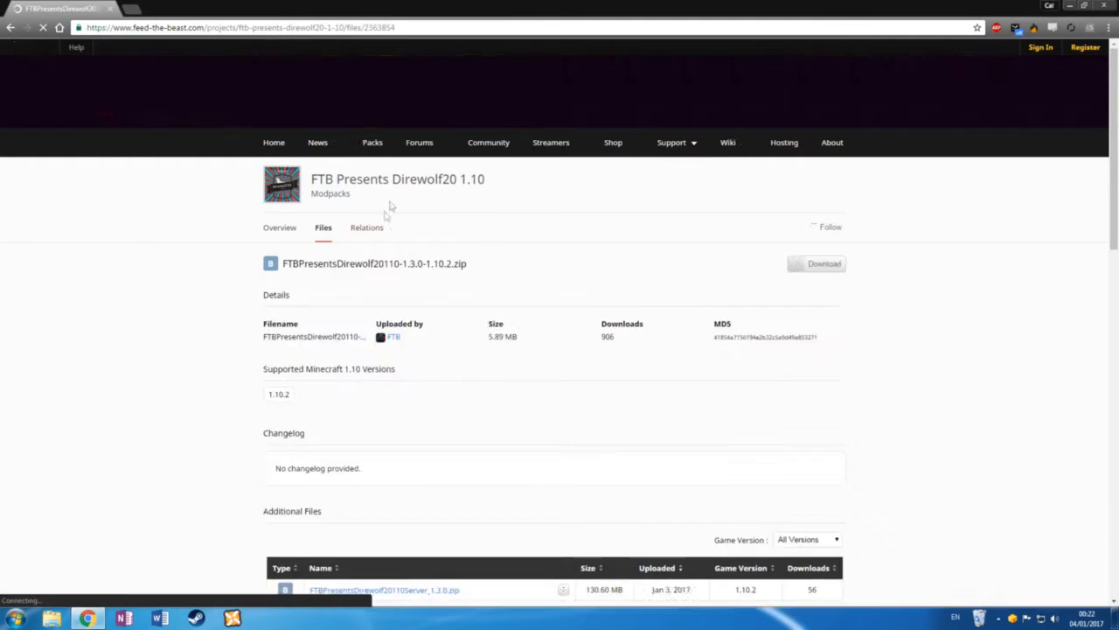
scroll(530, 250, "down", 3)
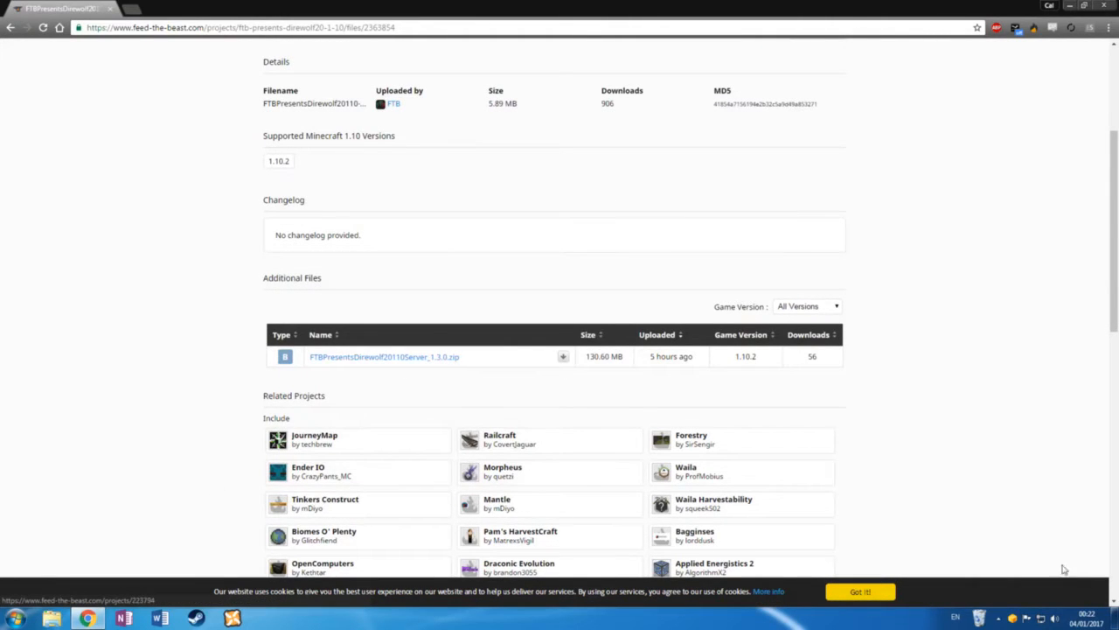
left_click_drag(1118, 140, 345, 45)
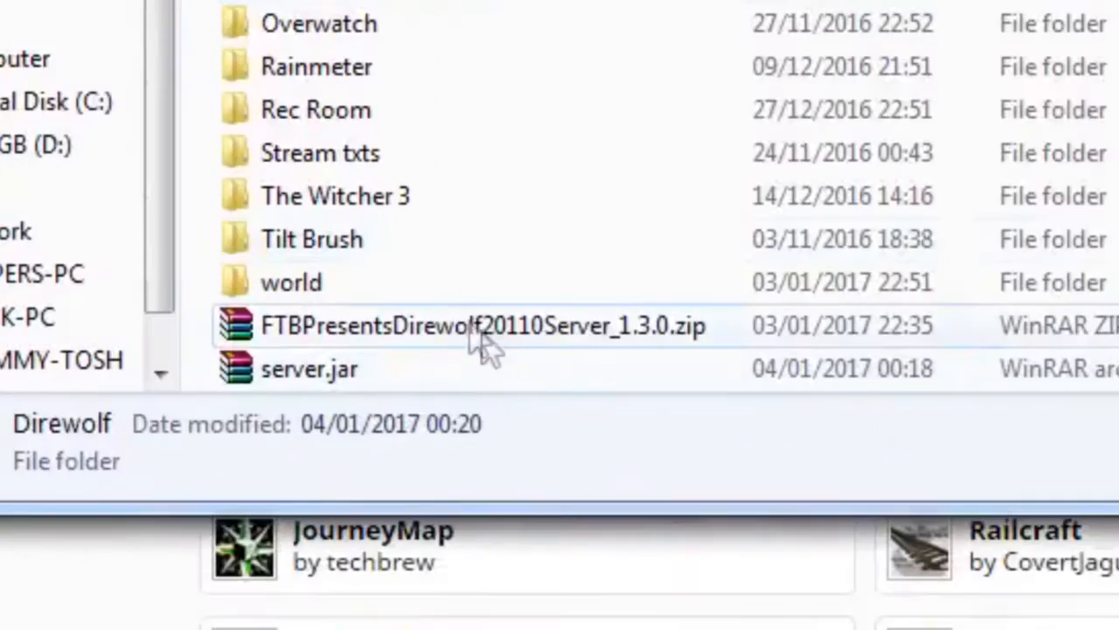
Open FTBPresentsDirewolf20110Server_1.3.0.zip from the Documents library and extract all its contents into the Direwolf folder.
left_click(412, 354)
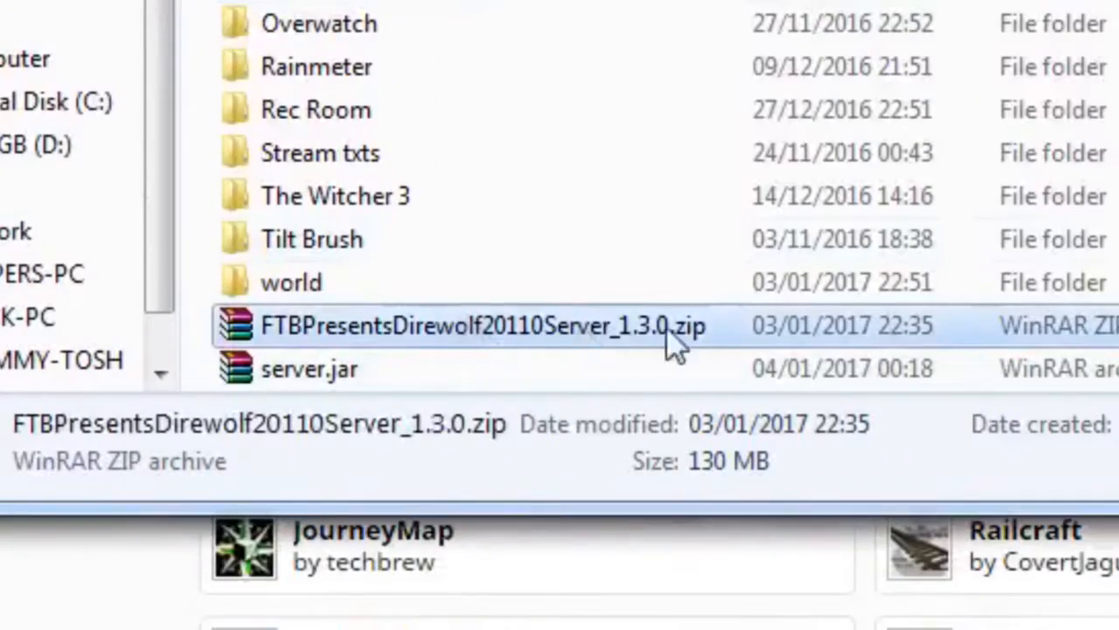
double_click(478, 328)
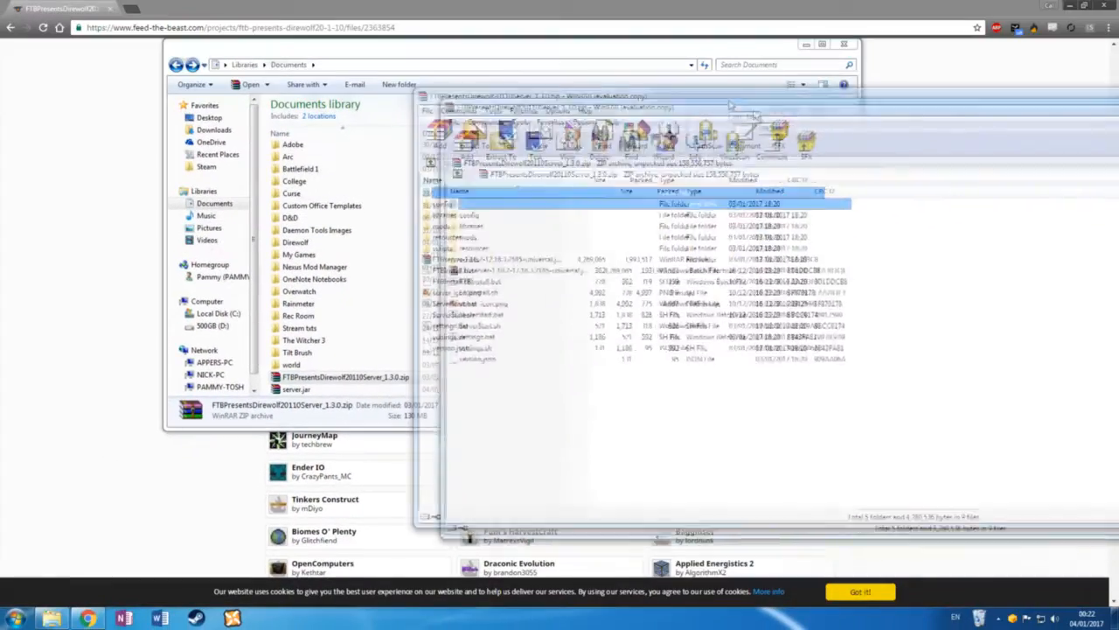
left_click_drag(396, 53, 252, 57)
double_click(201, 247)
left_click(861, 339)
left_click_drag(861, 339, 546, 151)
left_click_drag(590, 271, 313, 251)
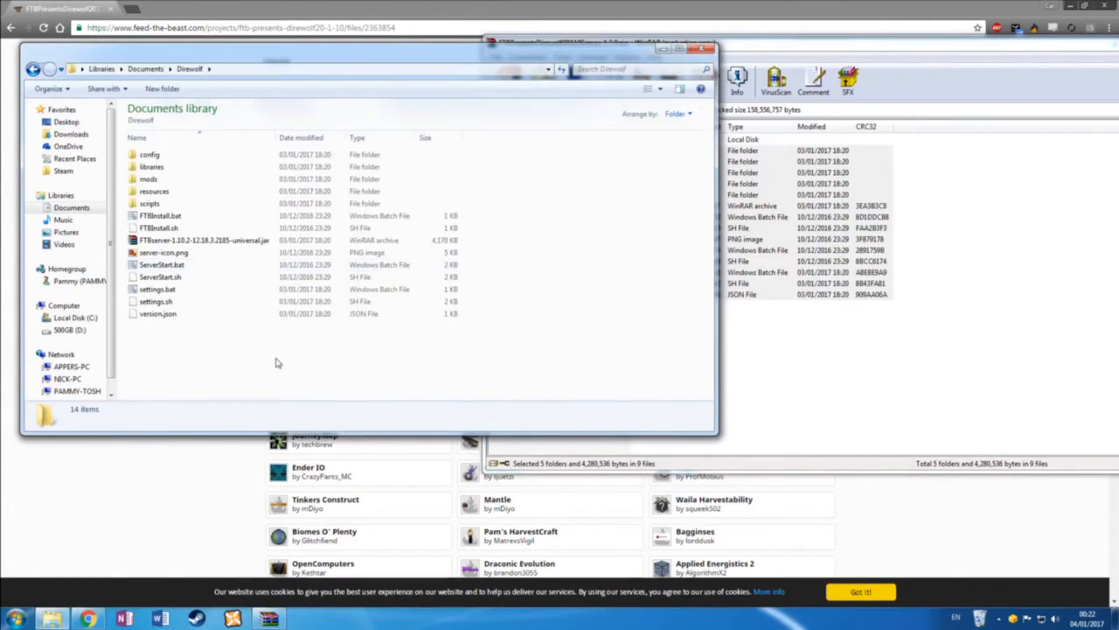
Close the server archive and the modpack download page, and bring up mcversions.net in the browser.
left_click(830, 384)
left_click_drag(725, 42, 365, 51)
left_click(946, 50)
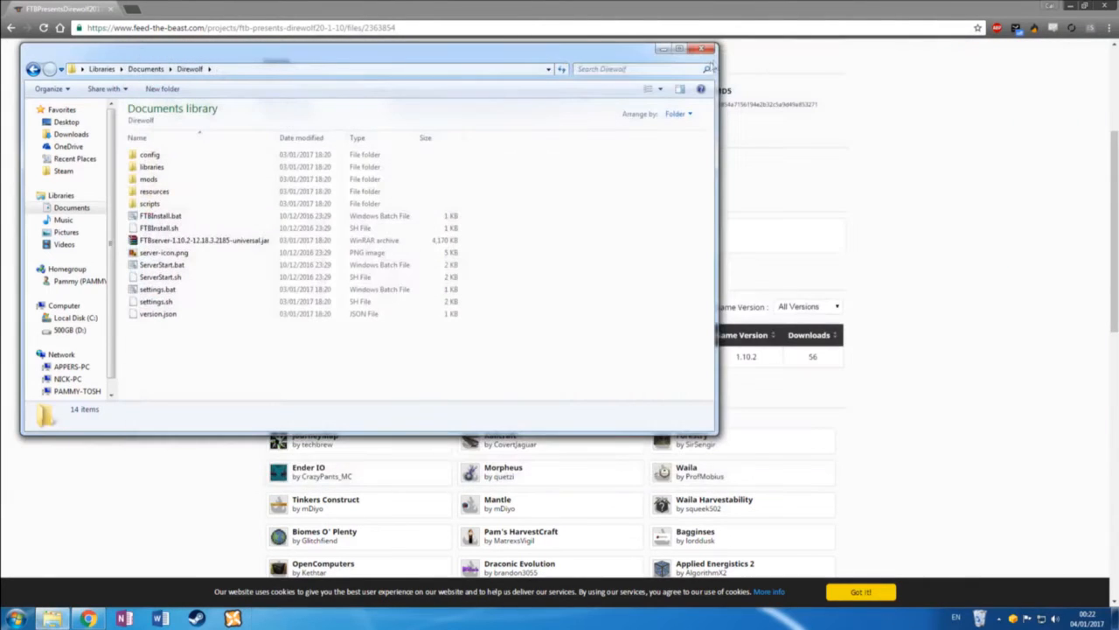
left_click(111, 8)
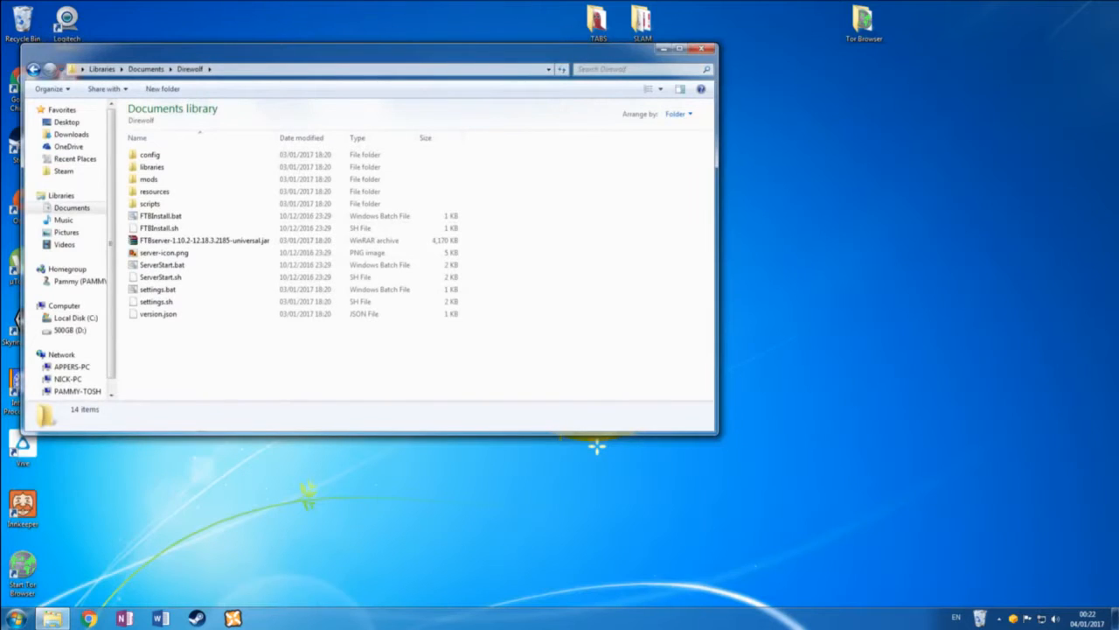
left_click_drag(2, 9, 542, 2)
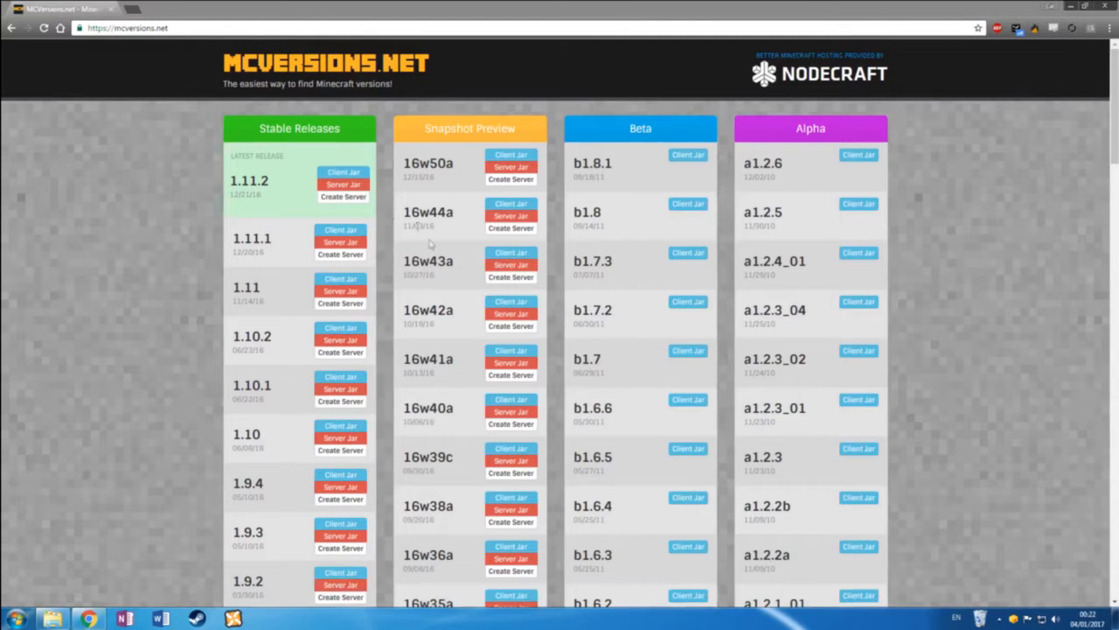
left_click(129, 190)
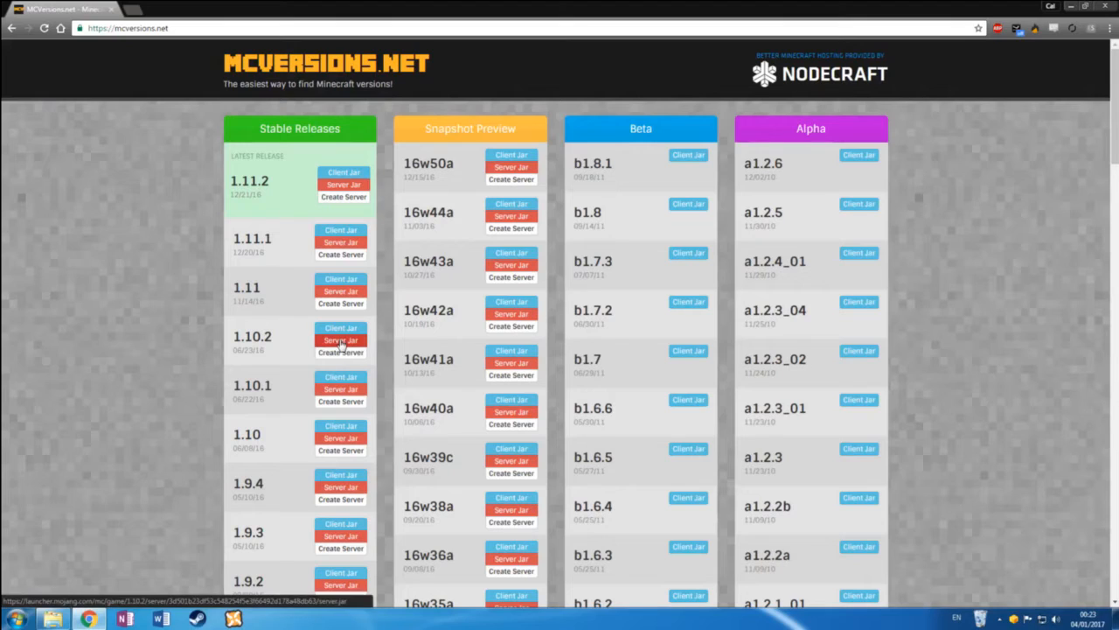
Switch to the file explorer and move server.jar from the Documents library into the Direwolf folder.
left_click(52, 618)
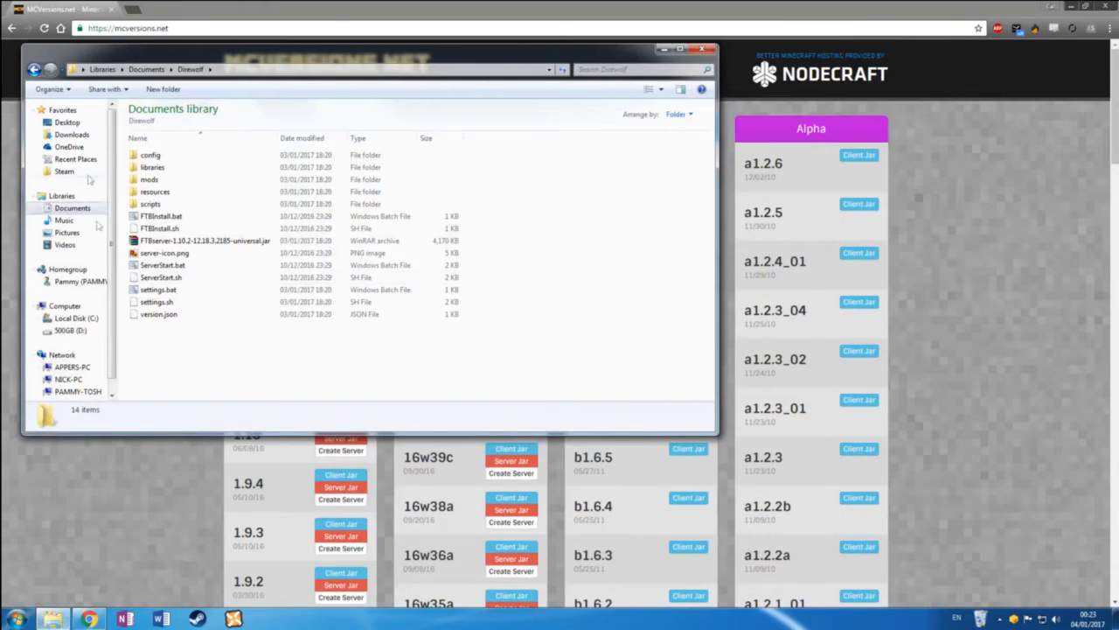
key("alt+Left")
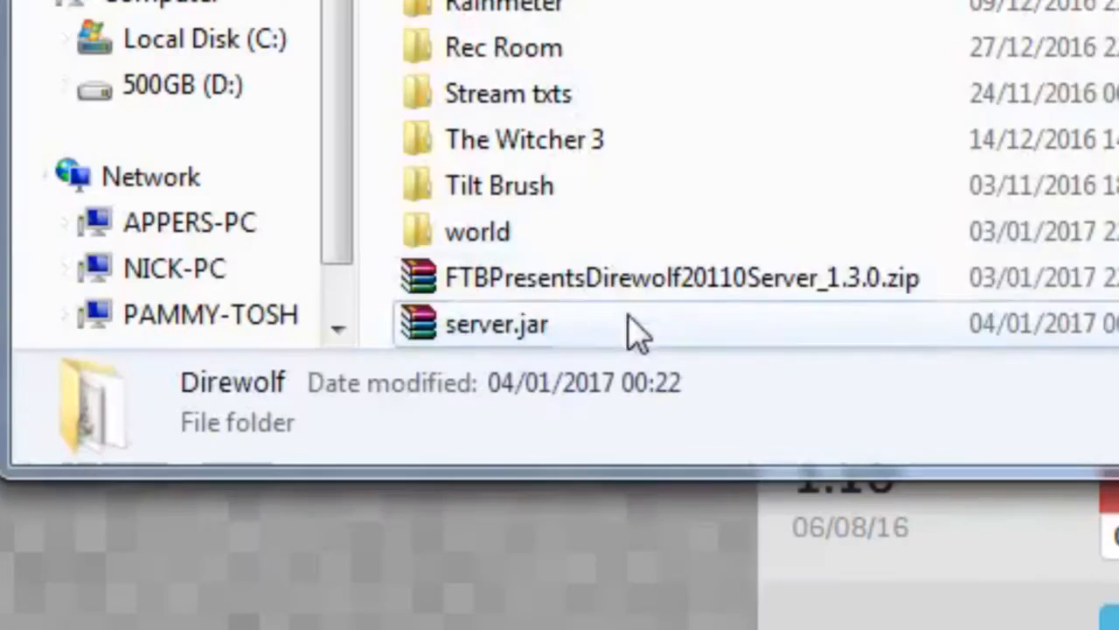
left_click(284, 382)
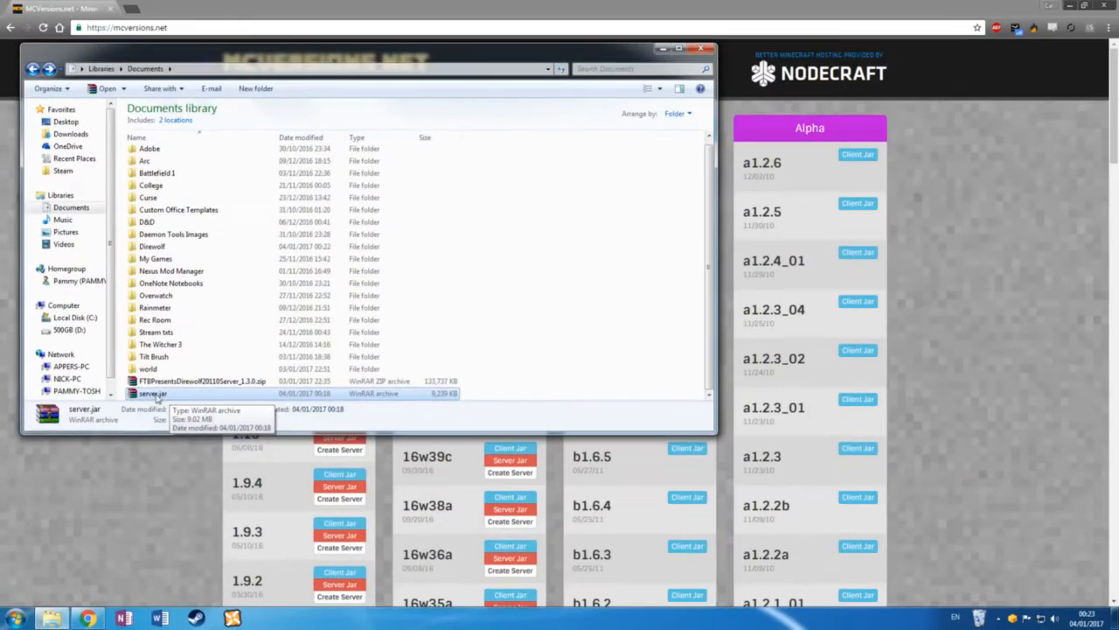
left_click_drag(165, 394, 156, 249)
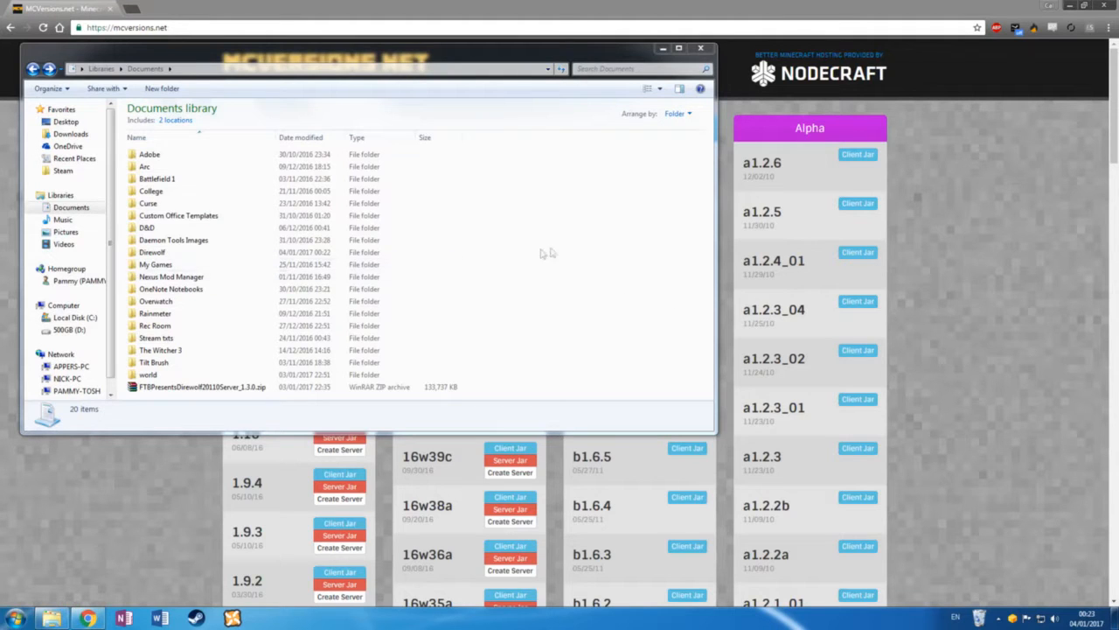
In the Direwolf folder, rename server.jar as minecraft_server..jar.
double_click(194, 253)
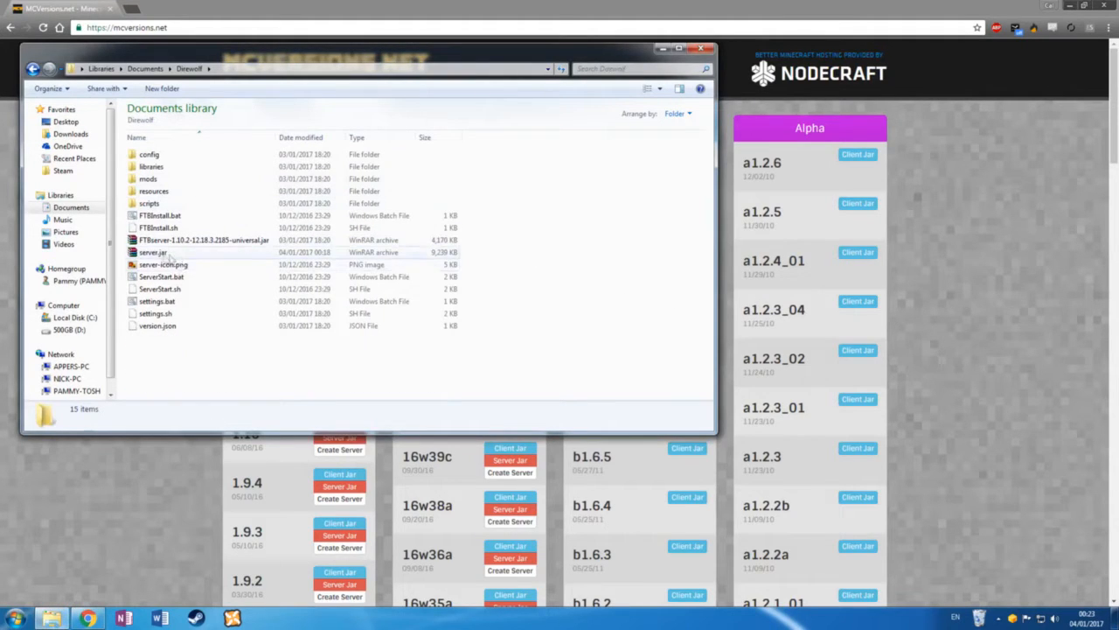
left_click(153, 253)
right_click(153, 253)
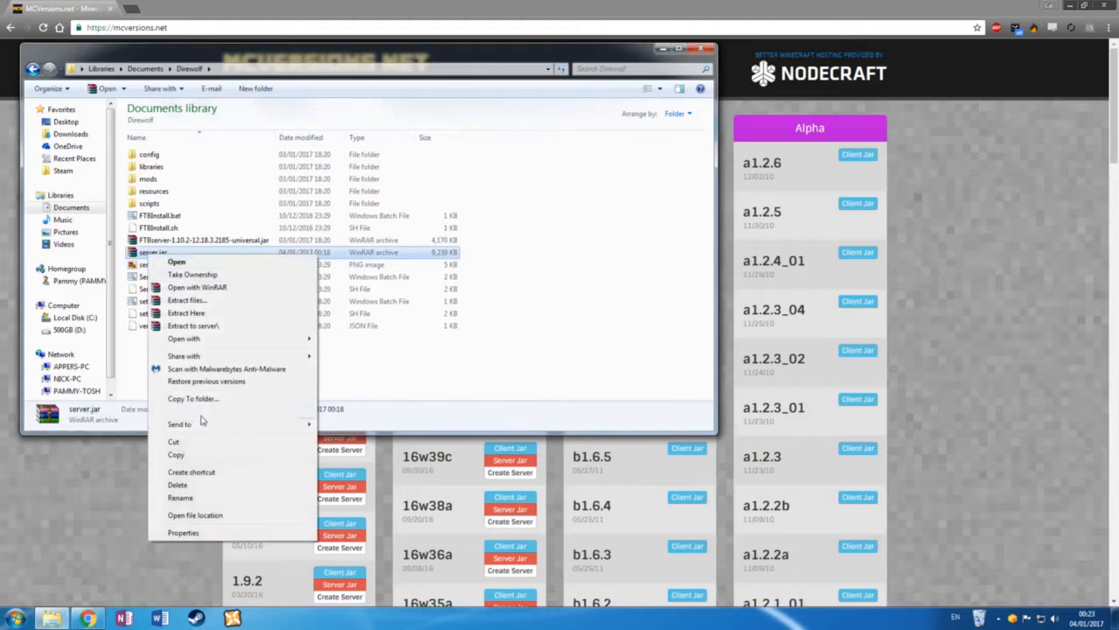
left_click(183, 497)
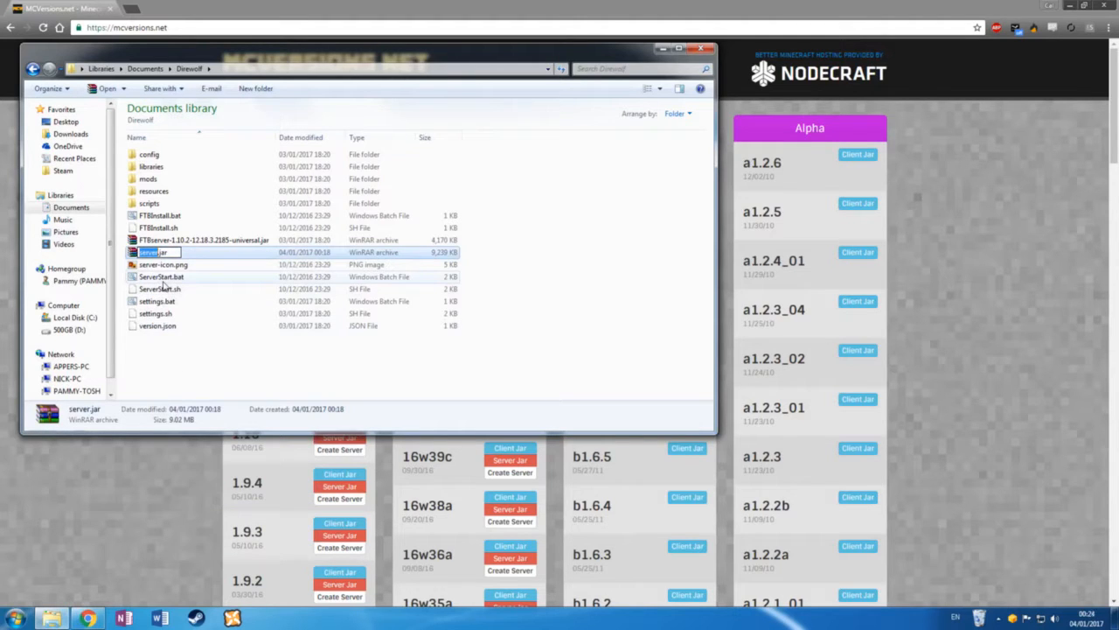
type("minecraft_")
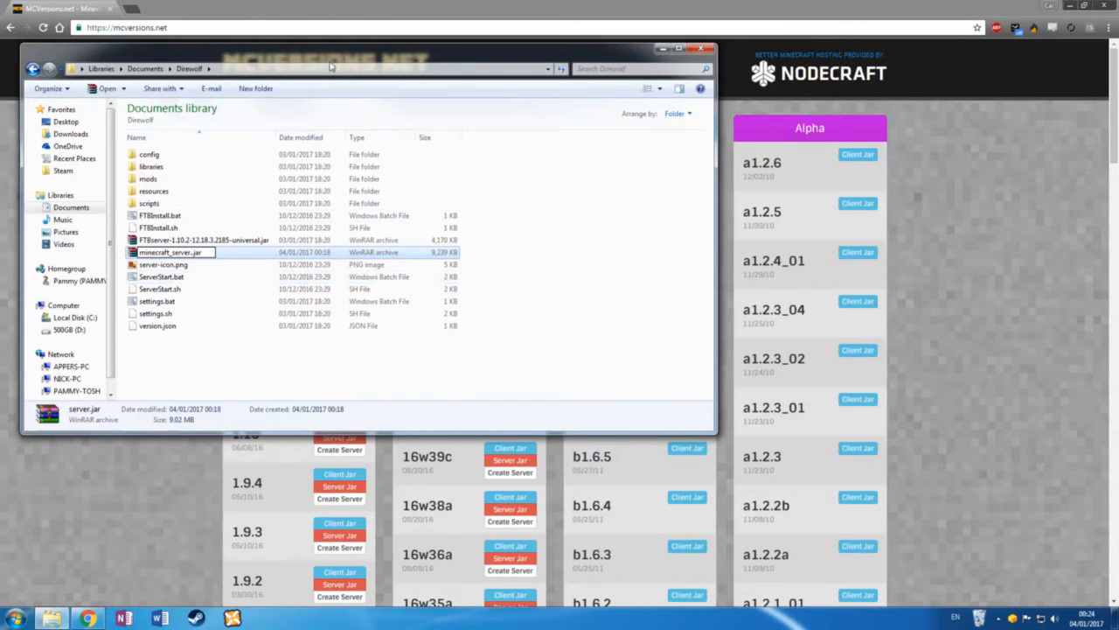
left_click_drag(329, 56, 745, 84)
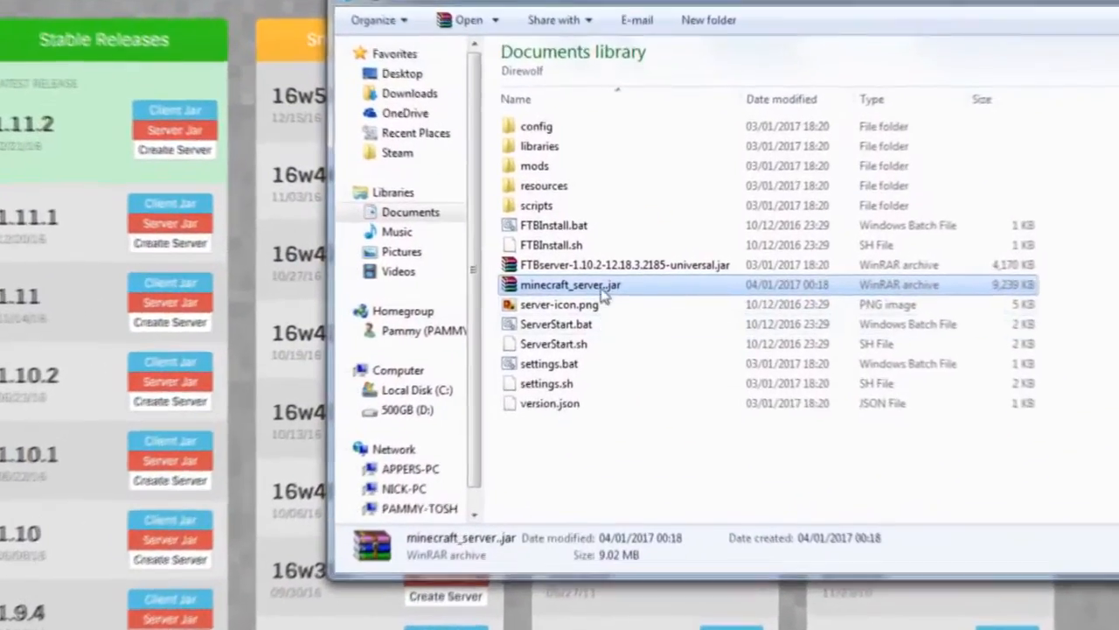
Add the game version to the server file's name so it reads minecraft_server.1.10.2.jar.
right_click(594, 284)
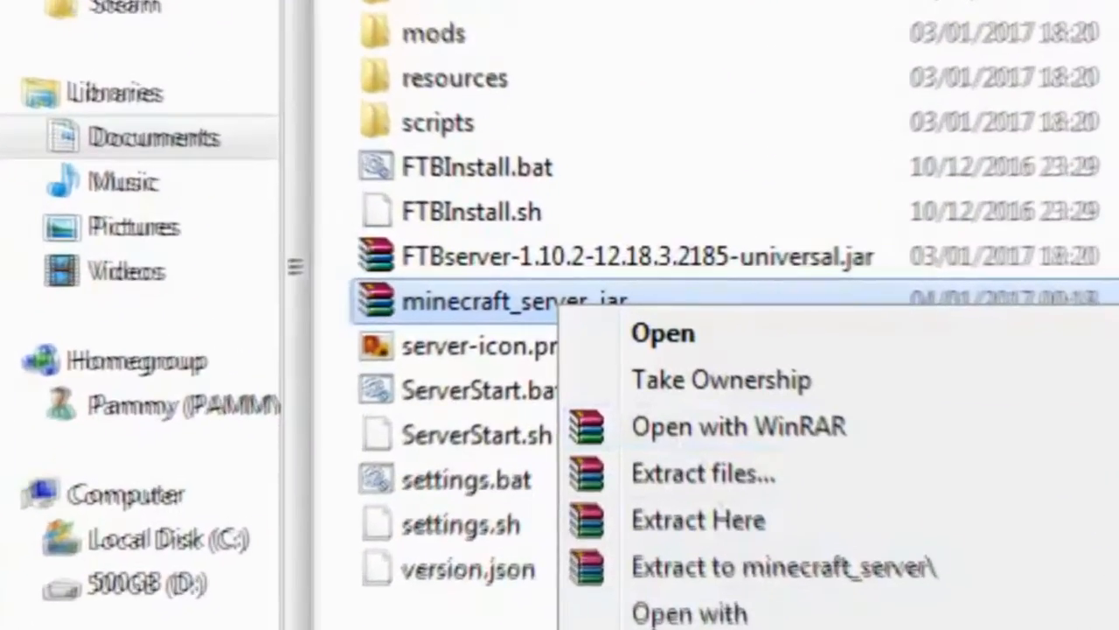
left_click(680, 628)
key("Left")
key("Right")
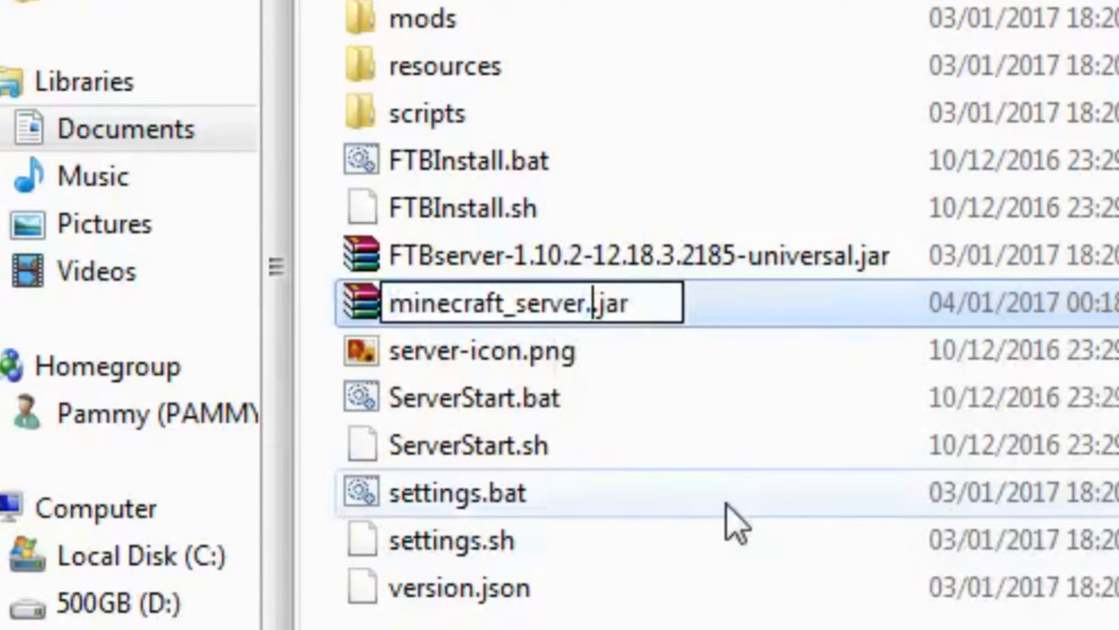
type(".")
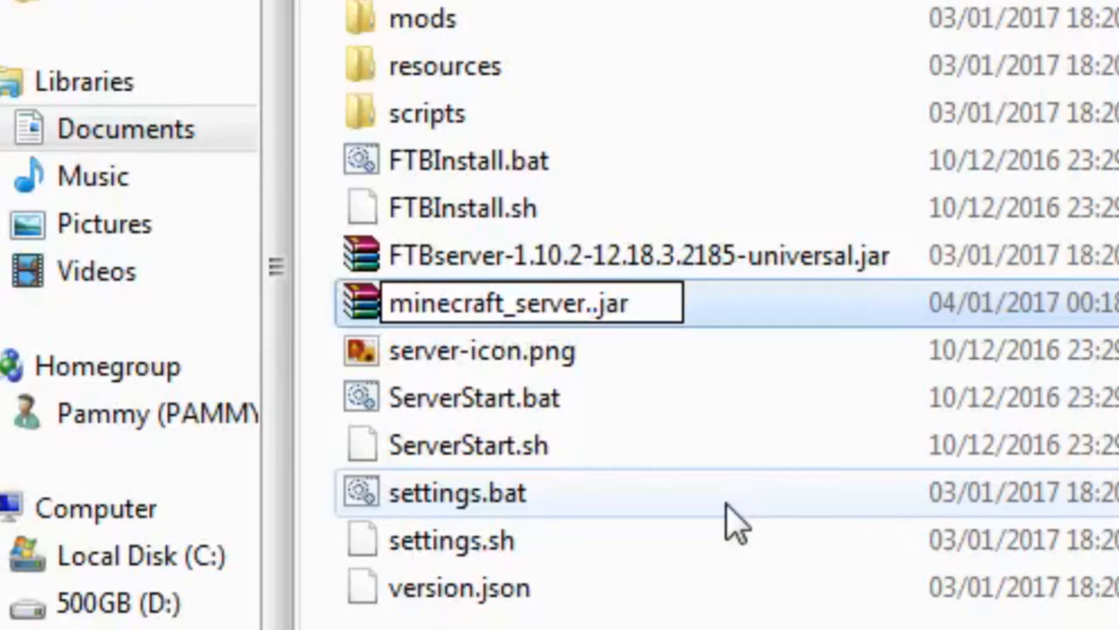
key("BackSpace")
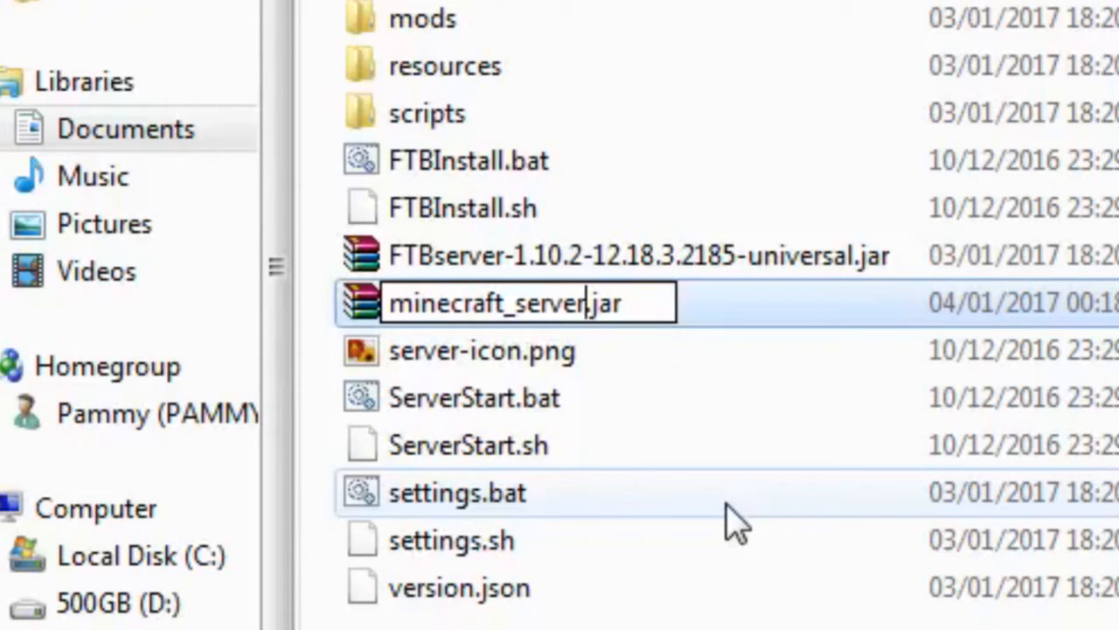
type(".1.10.")
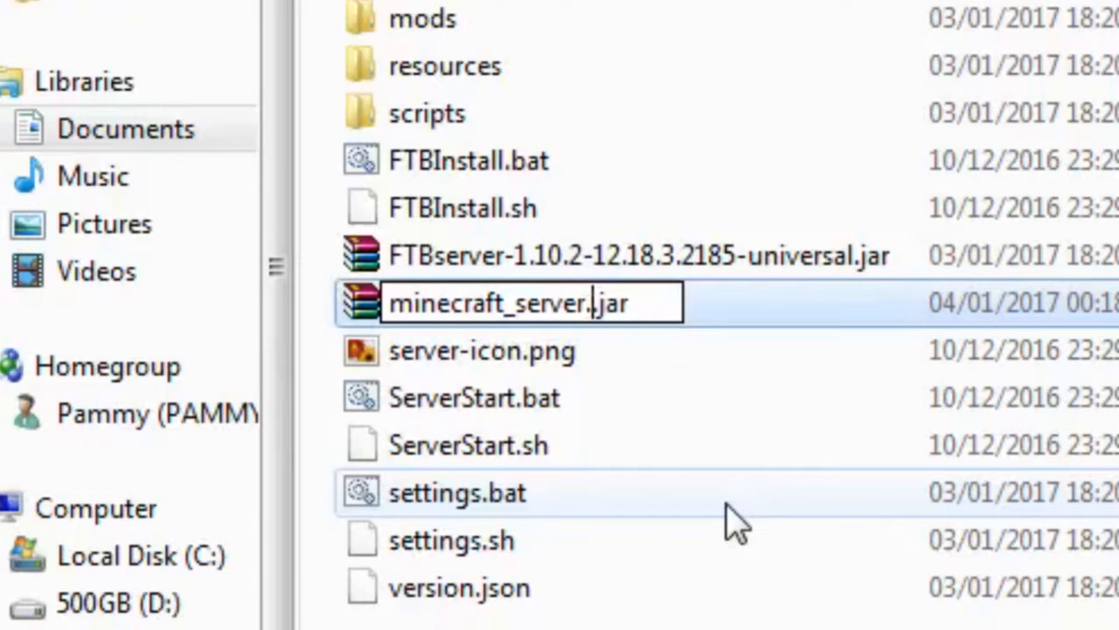
type("2.")
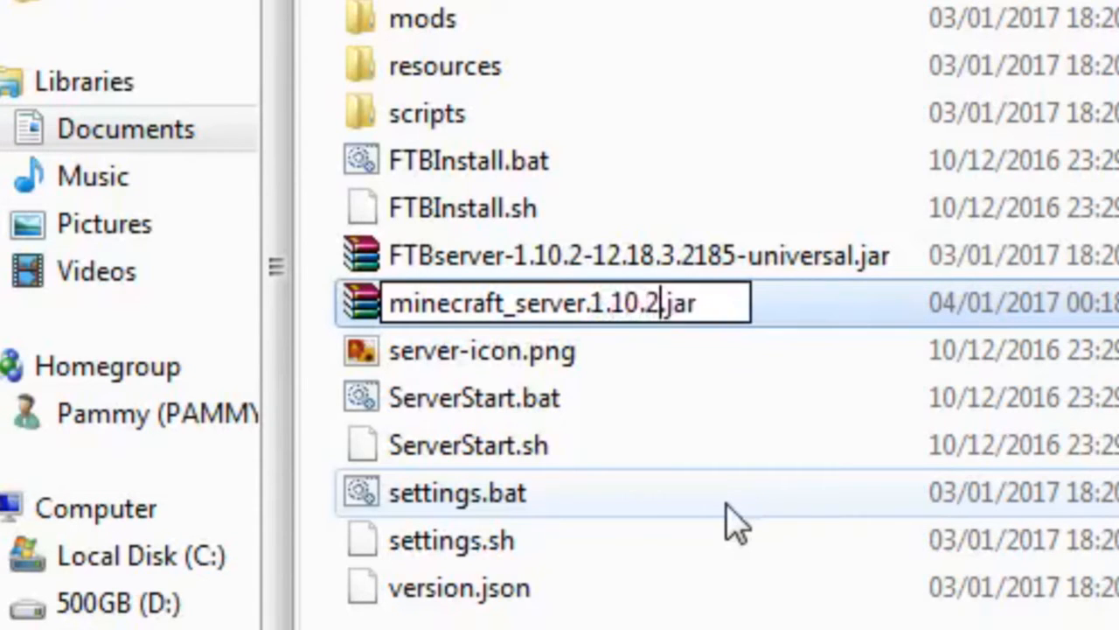
key("Return")
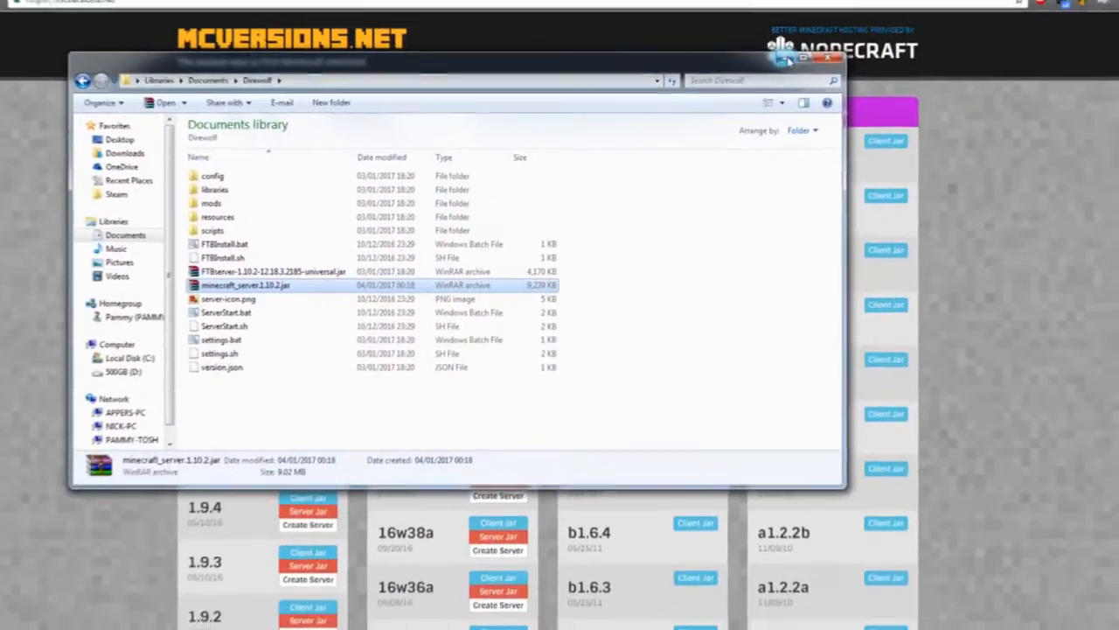
Put away the file explorer, open the services management on verygames.net and manage the rented Minecraft server.
left_click(797, 43)
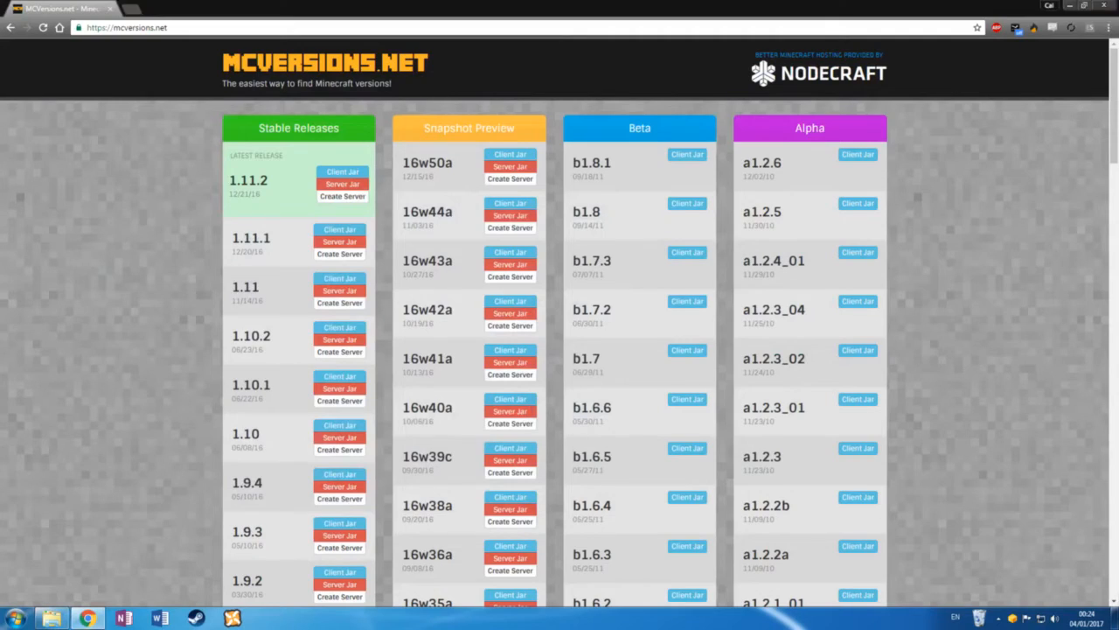
left_click(1071, 5)
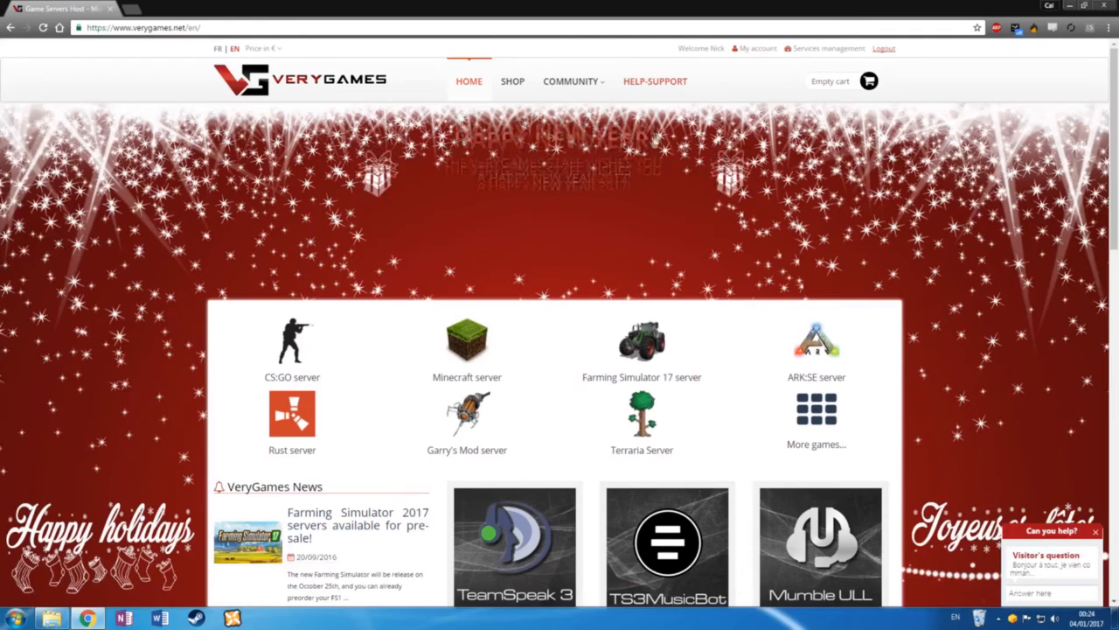
left_click(822, 50)
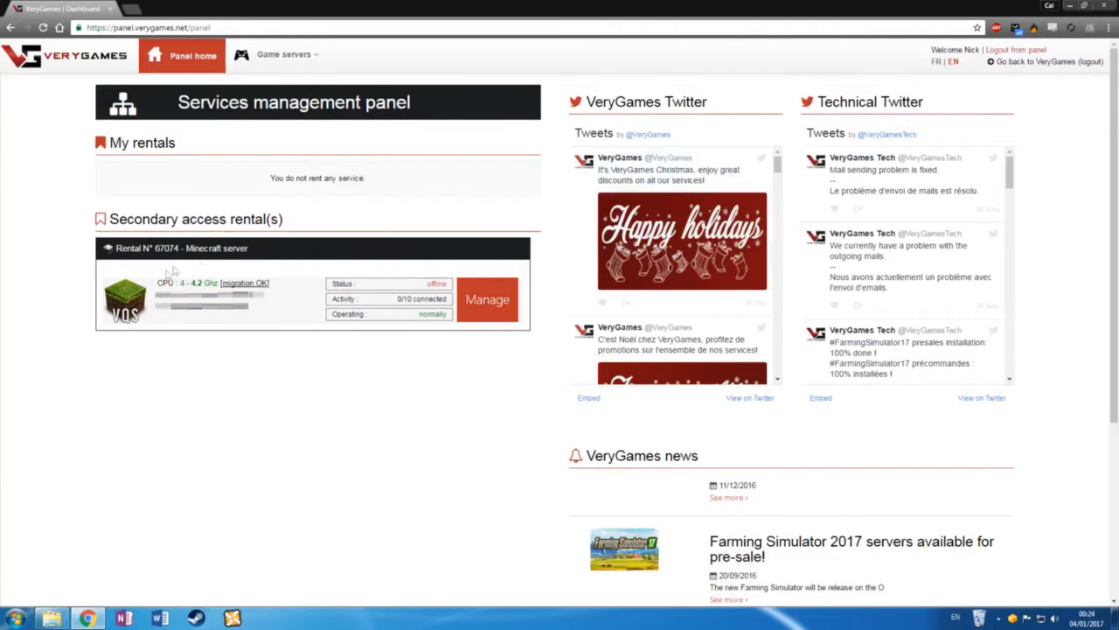
left_click(492, 308)
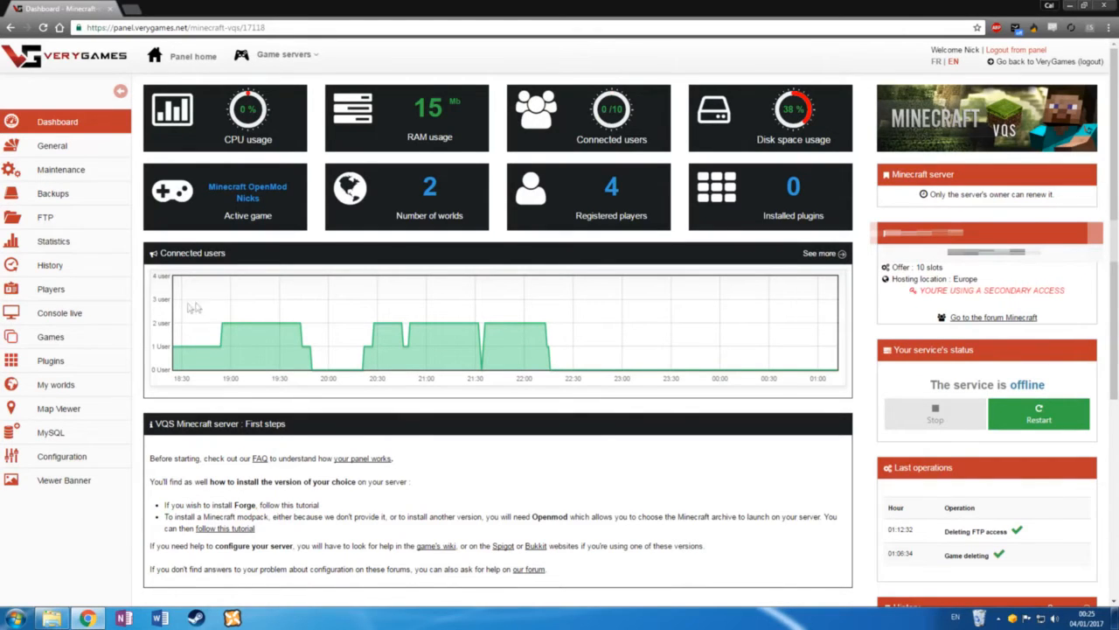
Add a new game install on the Minecraft server using OpenMod version 1.0, with the custom name Direwolf130.
left_click(57, 338)
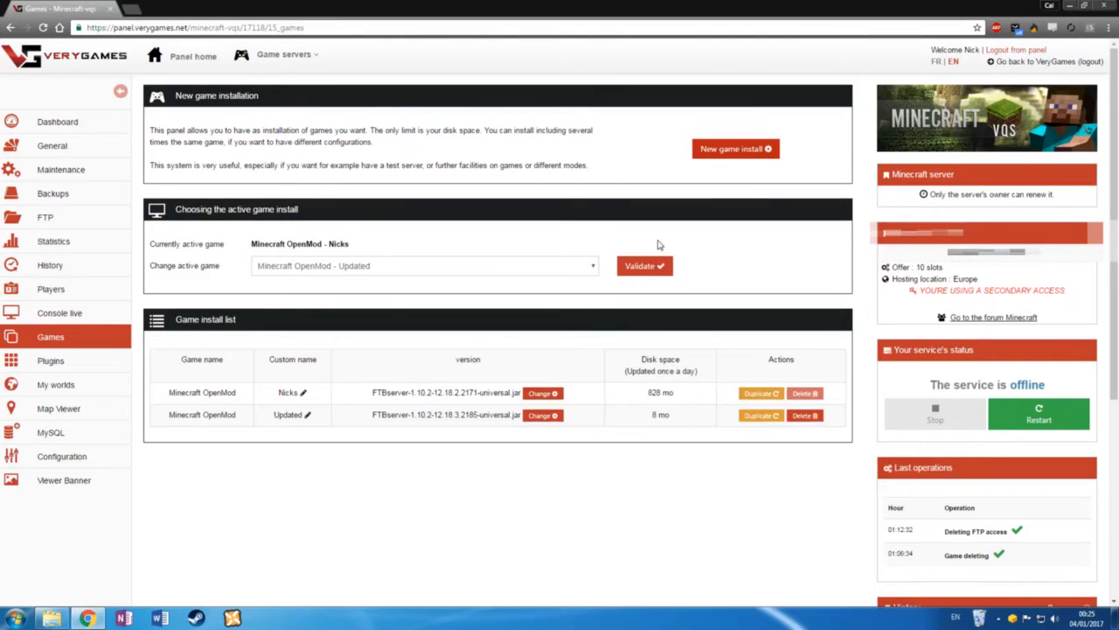
left_click(757, 151)
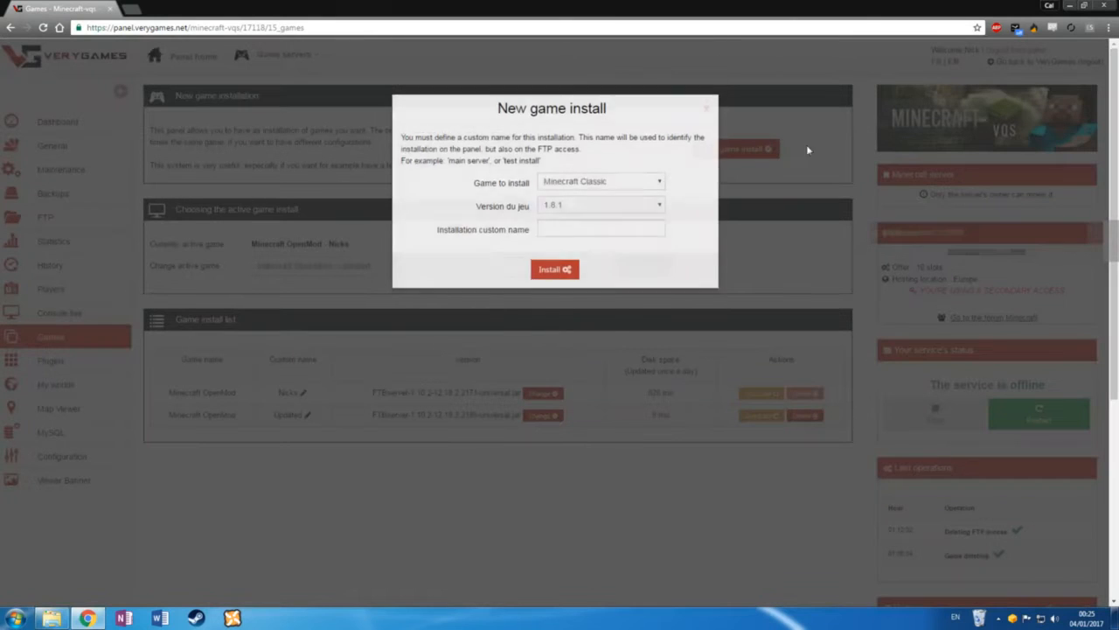
left_click(598, 183)
scroll(613, 298, "down", 5)
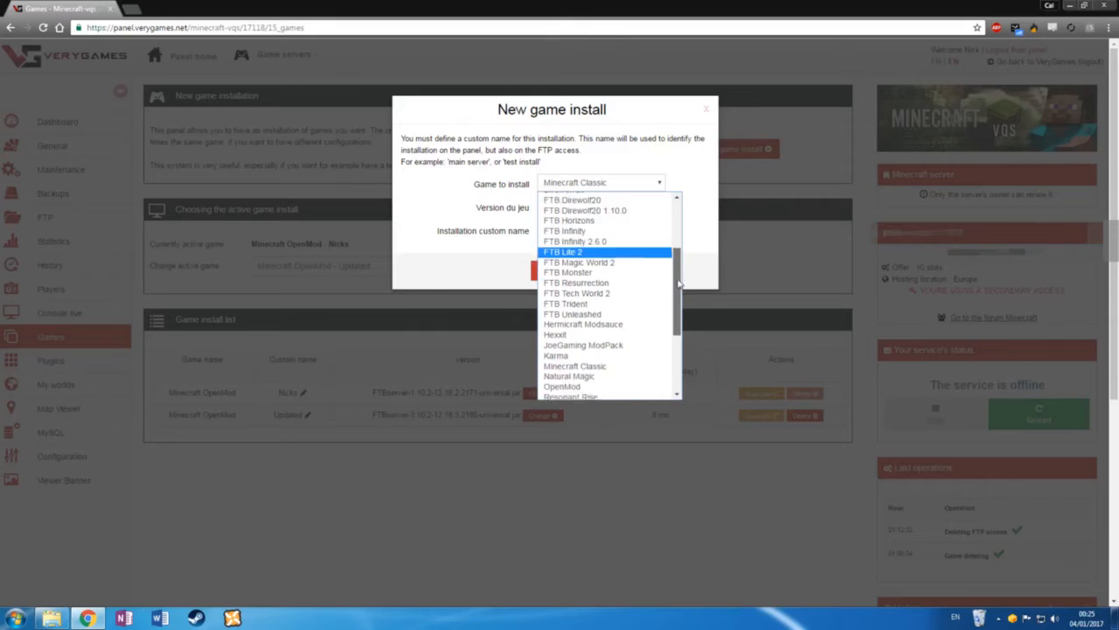
left_click(598, 244)
left_click(571, 210)
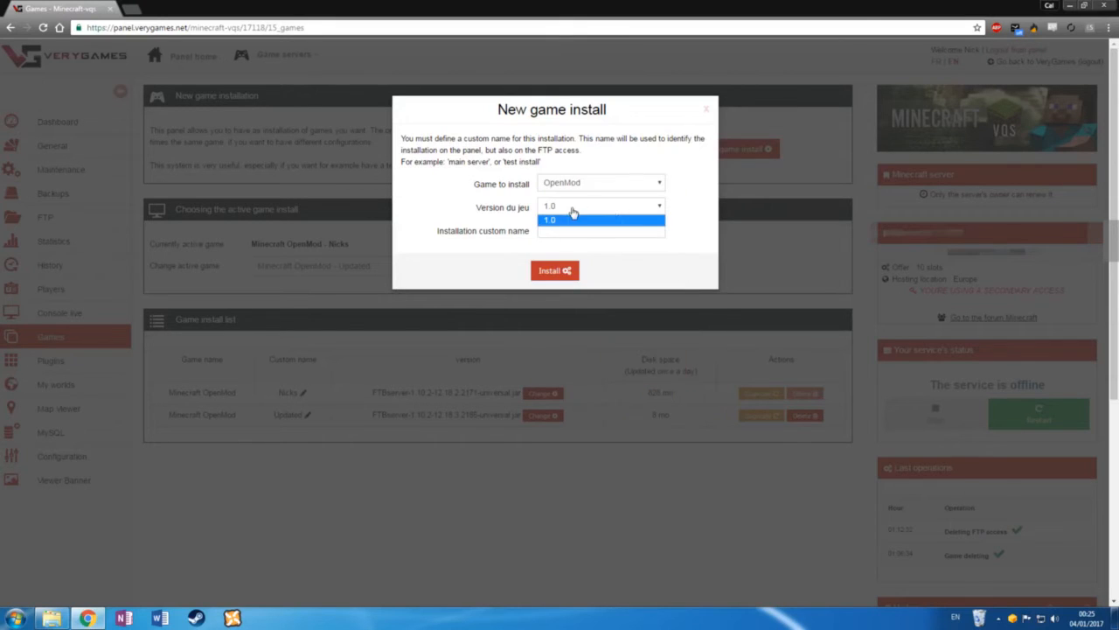
left_click(575, 221)
left_click(625, 231)
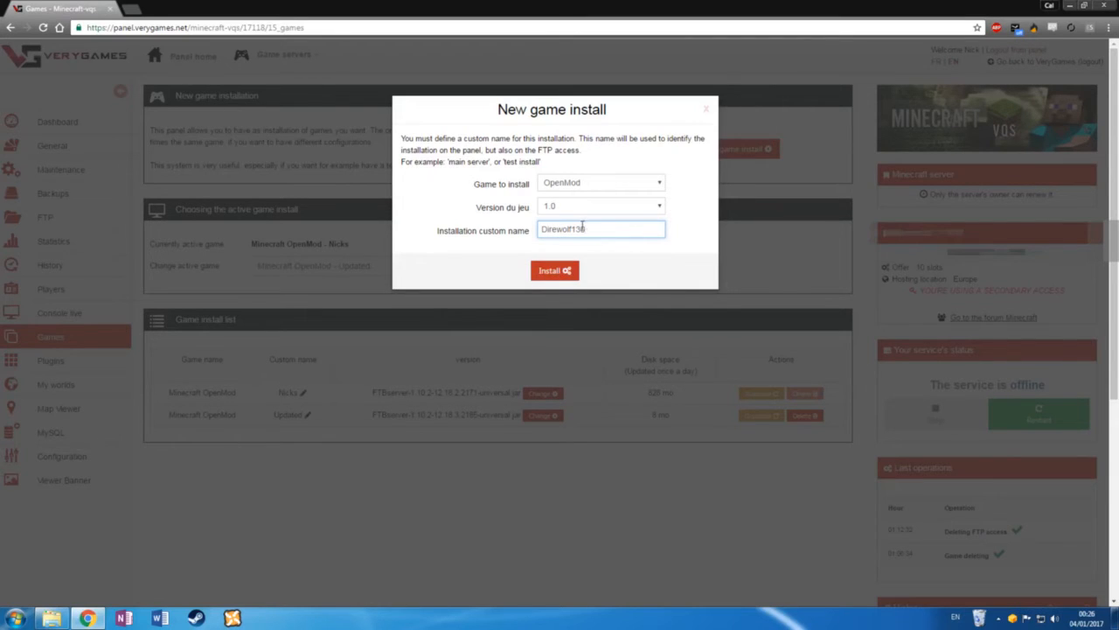
left_click(574, 269)
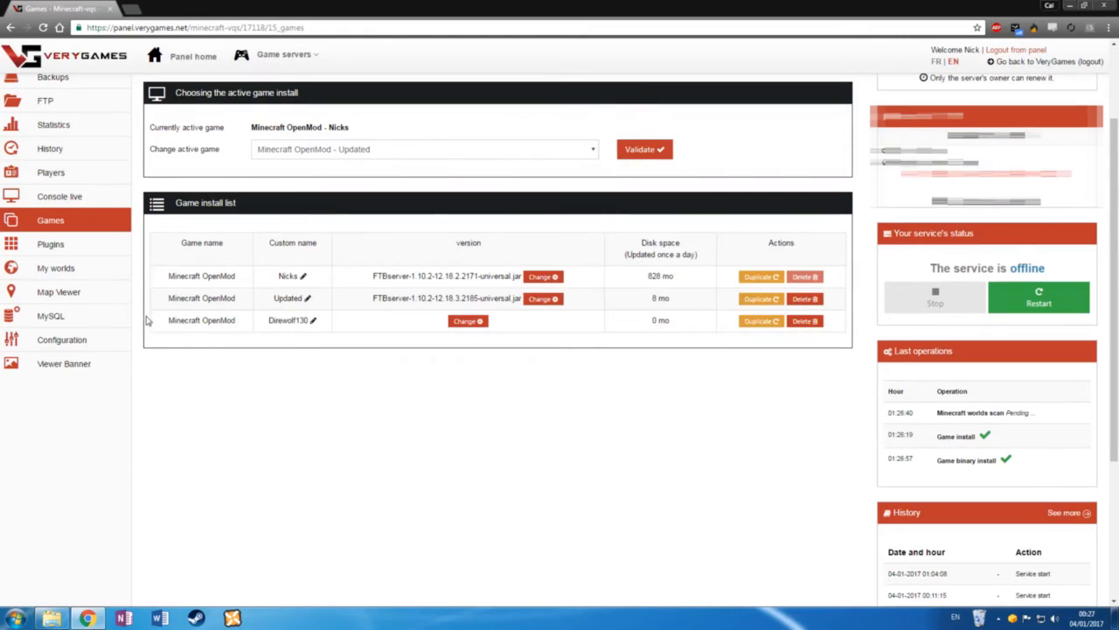
left_click_drag(146, 321, 299, 321)
left_click(447, 414)
Create an FTP access with a login and password, targeting the custom folder /minecraft_openmod - Direwolf130.
scroll(157, 180, "up", 1)
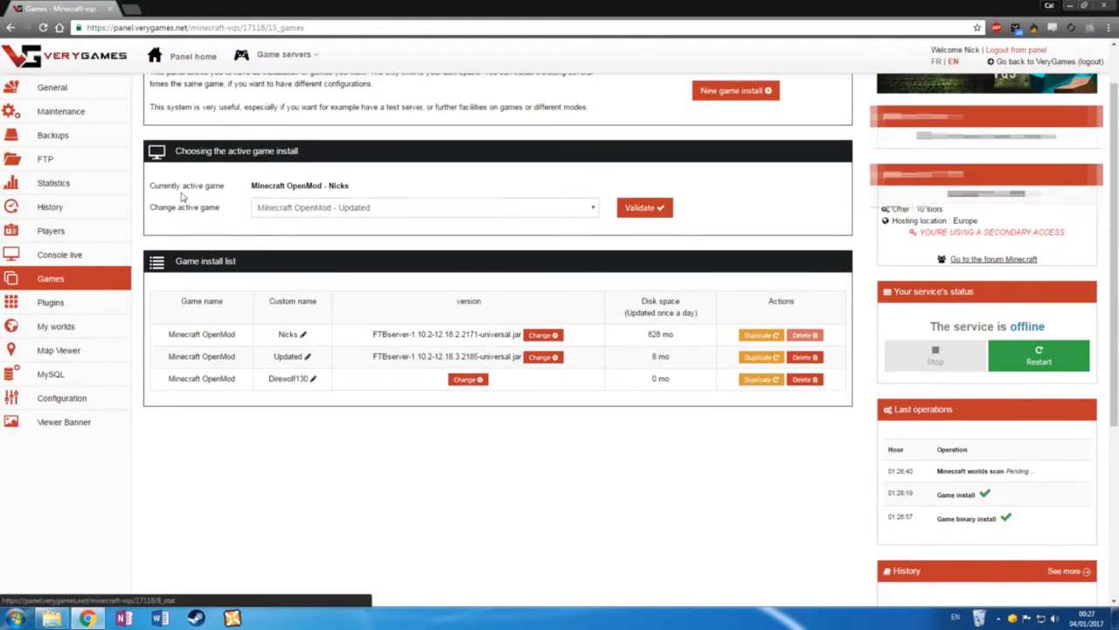
left_click(59, 166)
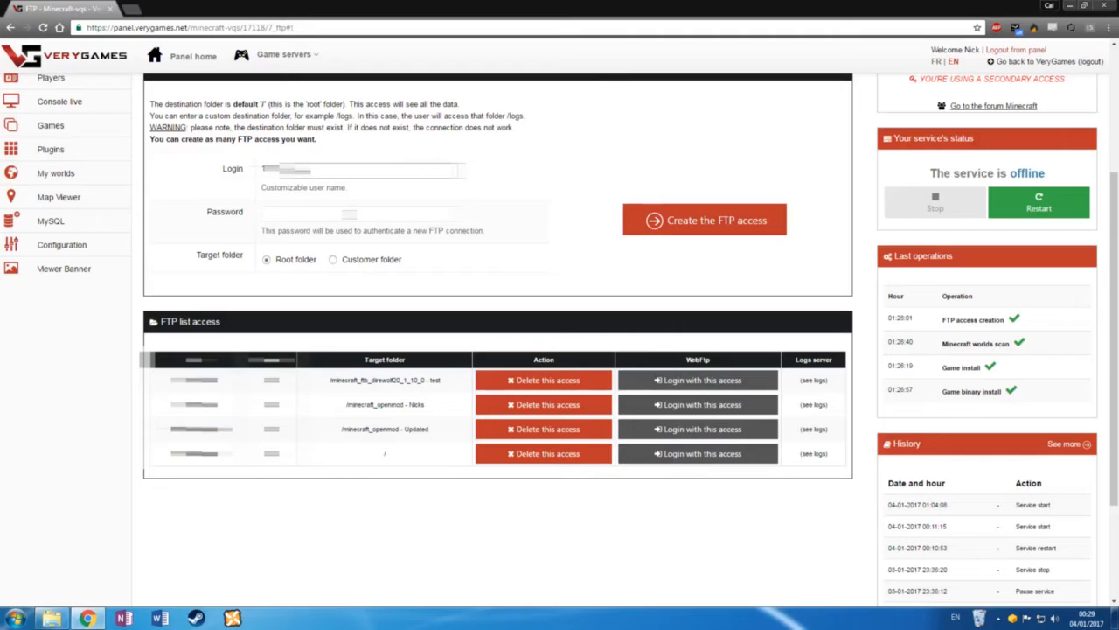
left_click(318, 212)
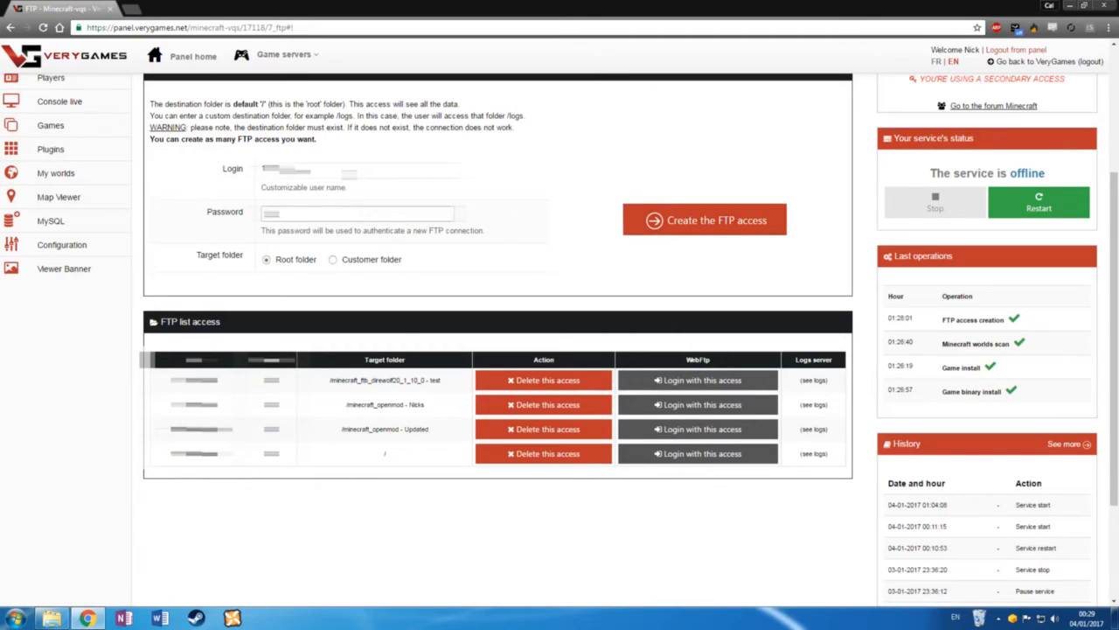
left_click(333, 259)
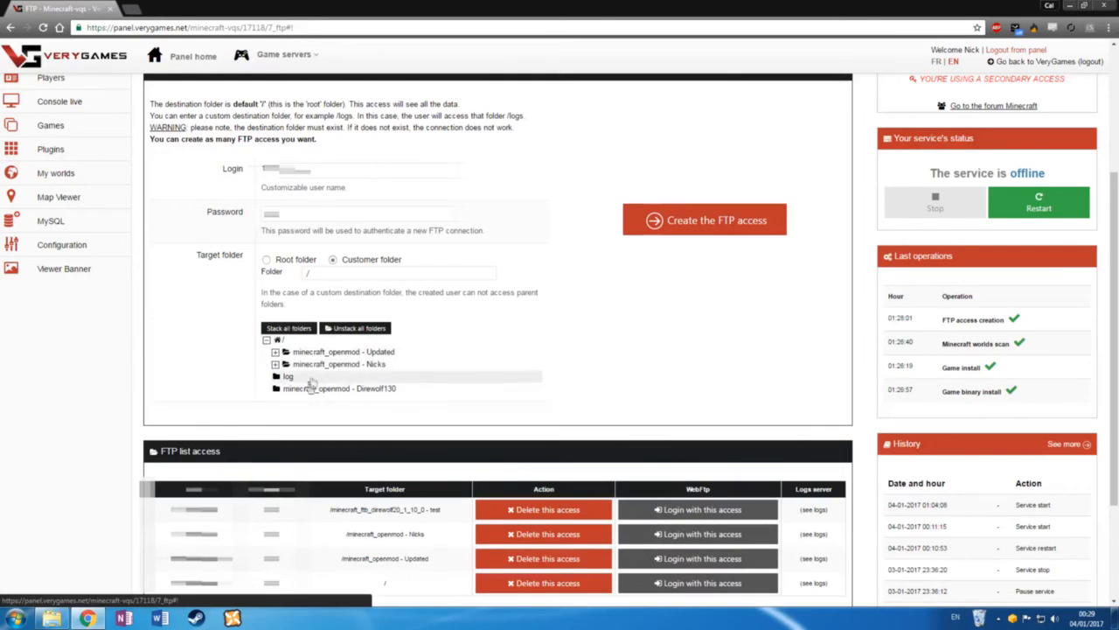
left_click(382, 389)
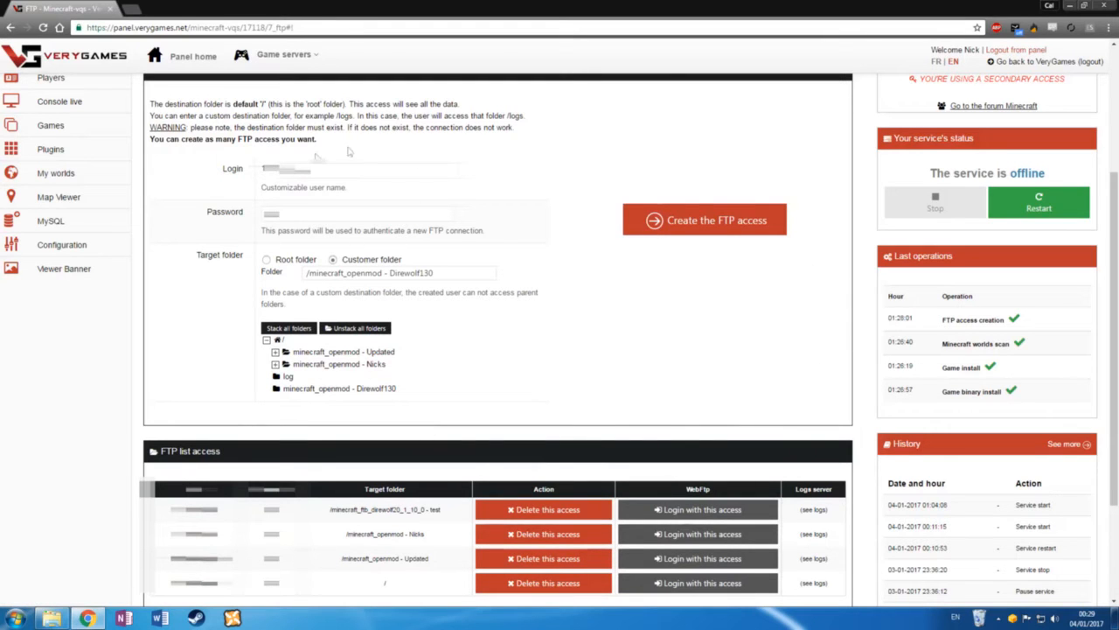
left_click(712, 221)
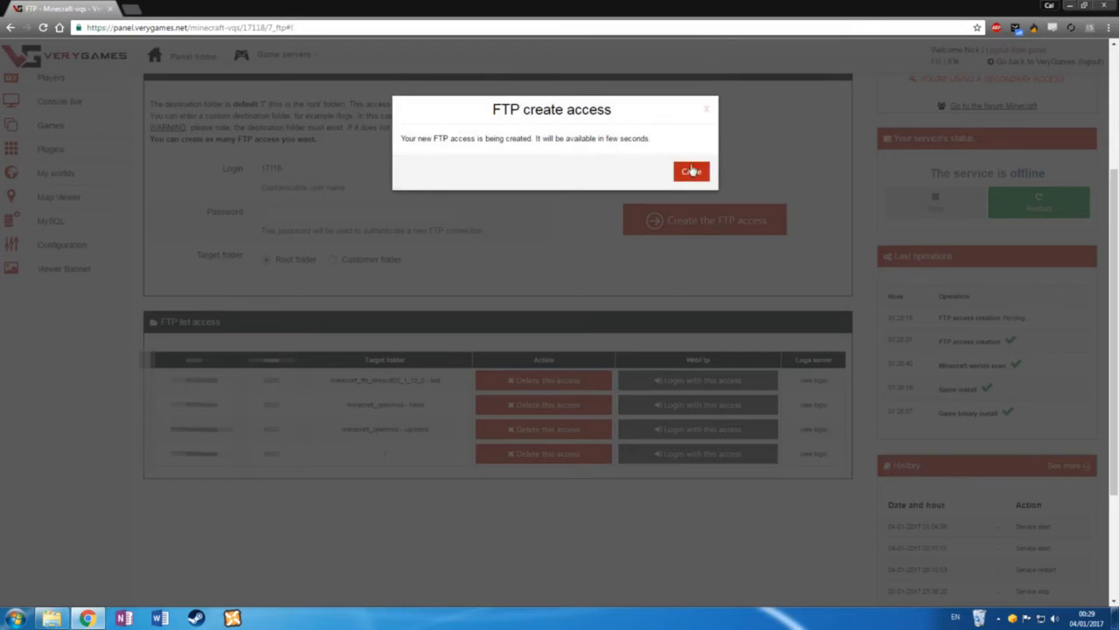
left_click(691, 172)
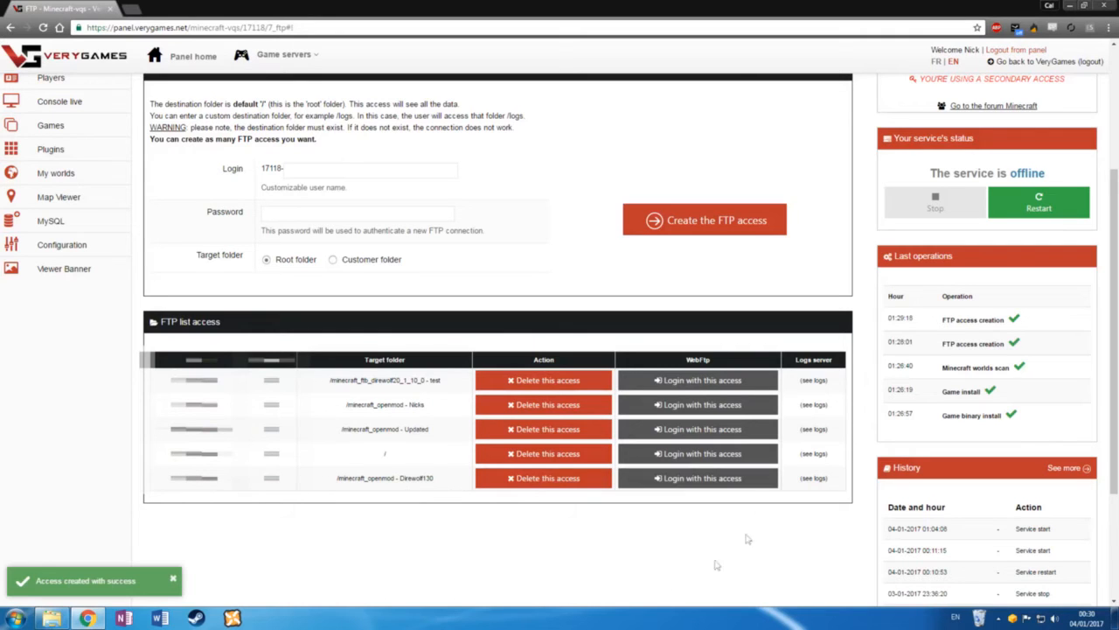
Log in to the web FTP with the Direwolf130 access and upload everything from the local Direwolf folder into its root.
left_click(731, 479)
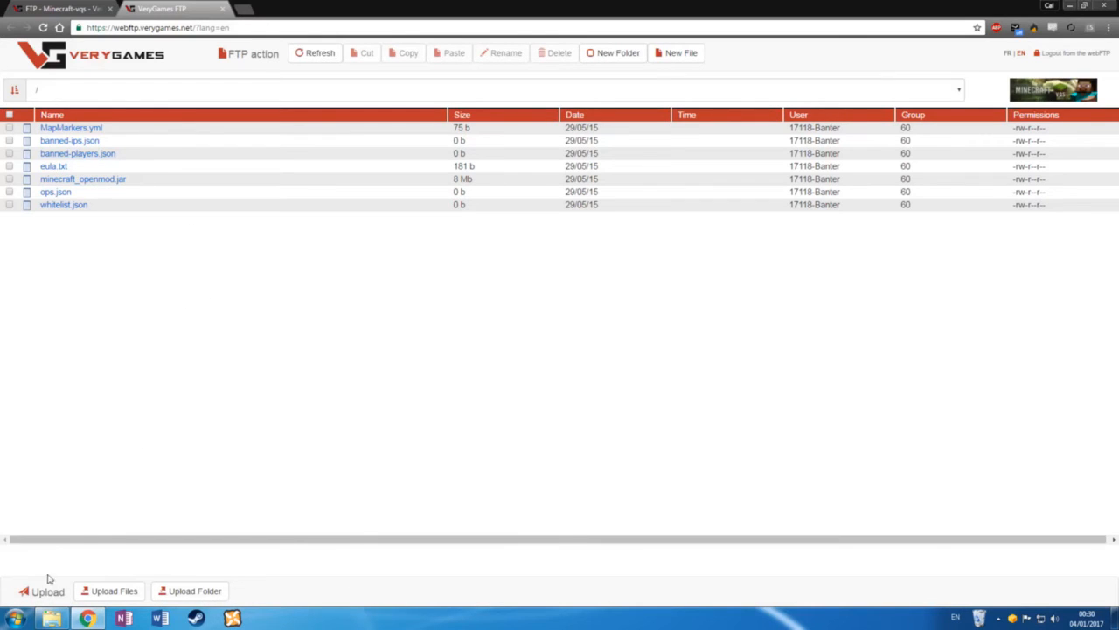
left_click(51, 618)
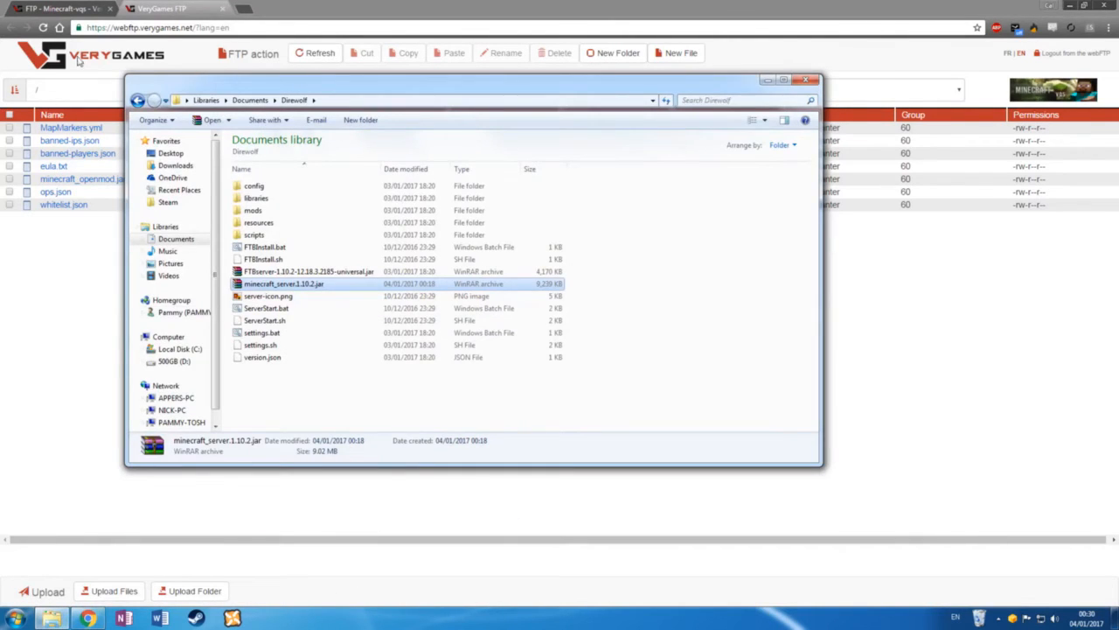
mouse_move(270, 75)
left_mouse_down()
mouse_move(608, 105)
mouse_move(552, 86)
mouse_move(648, 88)
left_mouse_up()
left_click(88, 618)
left_click(52, 618)
left_click_drag(723, 89, 661, 83)
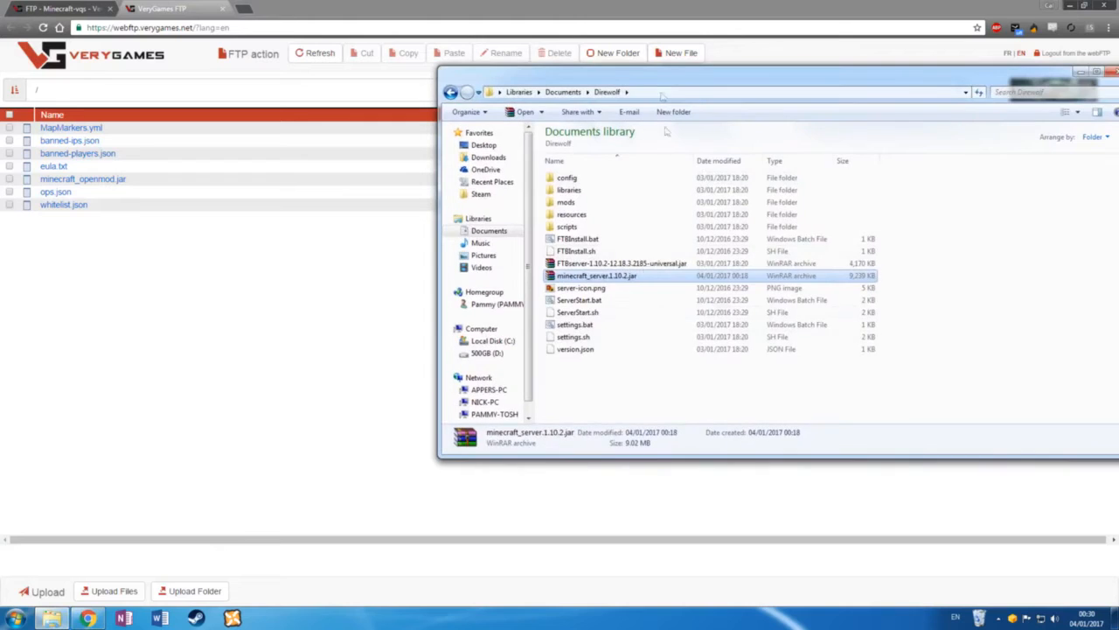
left_click_drag(688, 394, 577, 176)
left_click_drag(632, 281, 362, 312)
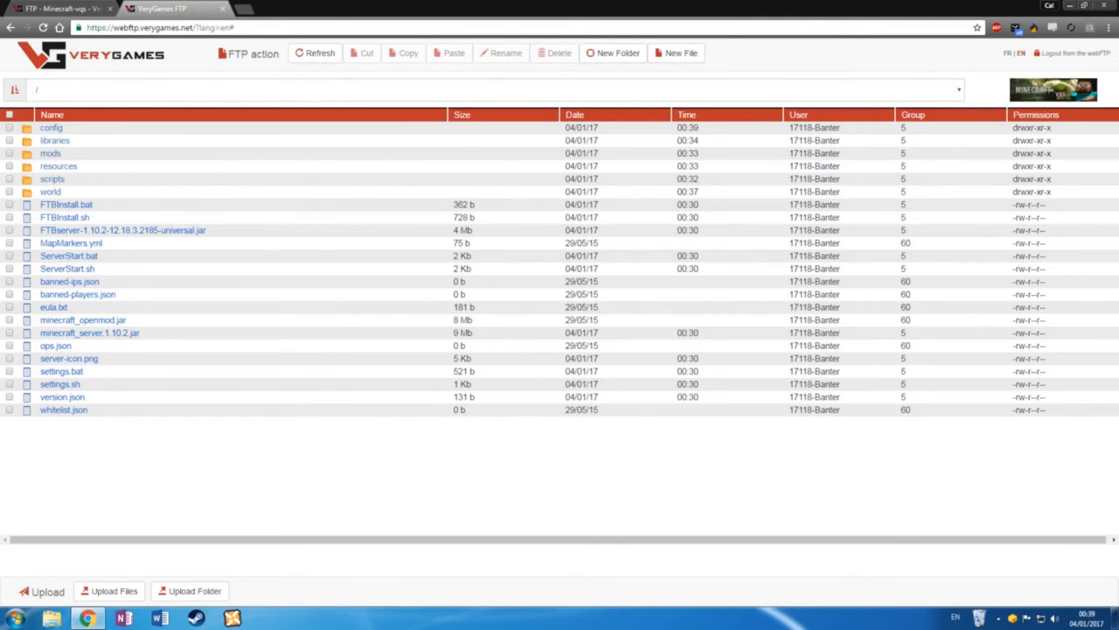
Log out of the web FTP, close it and return to the server's game installs.
left_click(1091, 54)
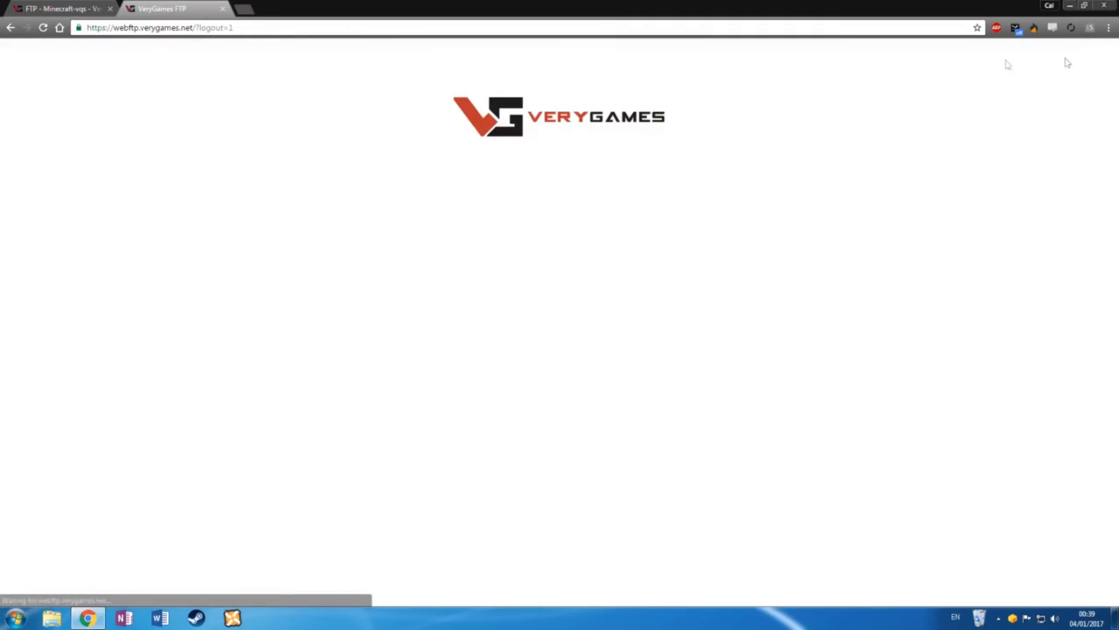
left_click(223, 9)
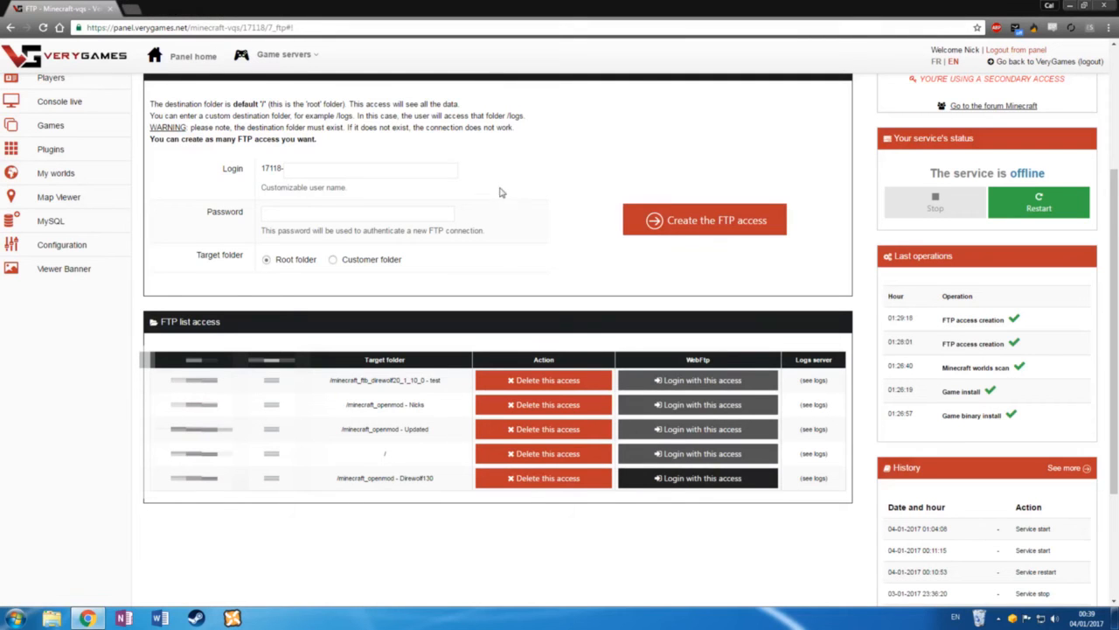
scroll(100, 267, "up", 2)
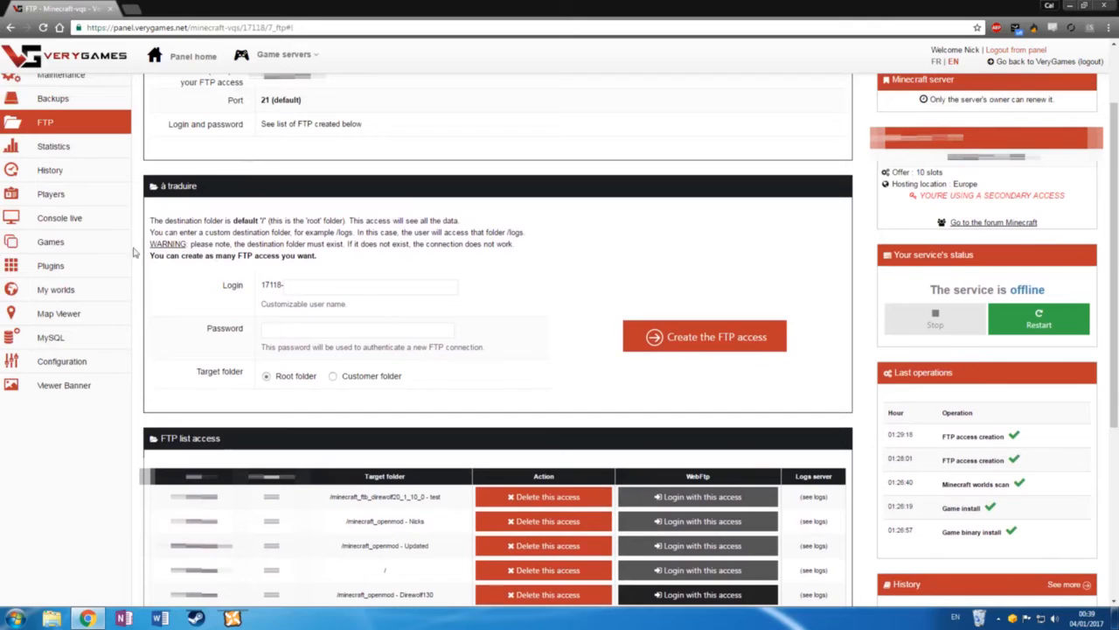
left_click(86, 248)
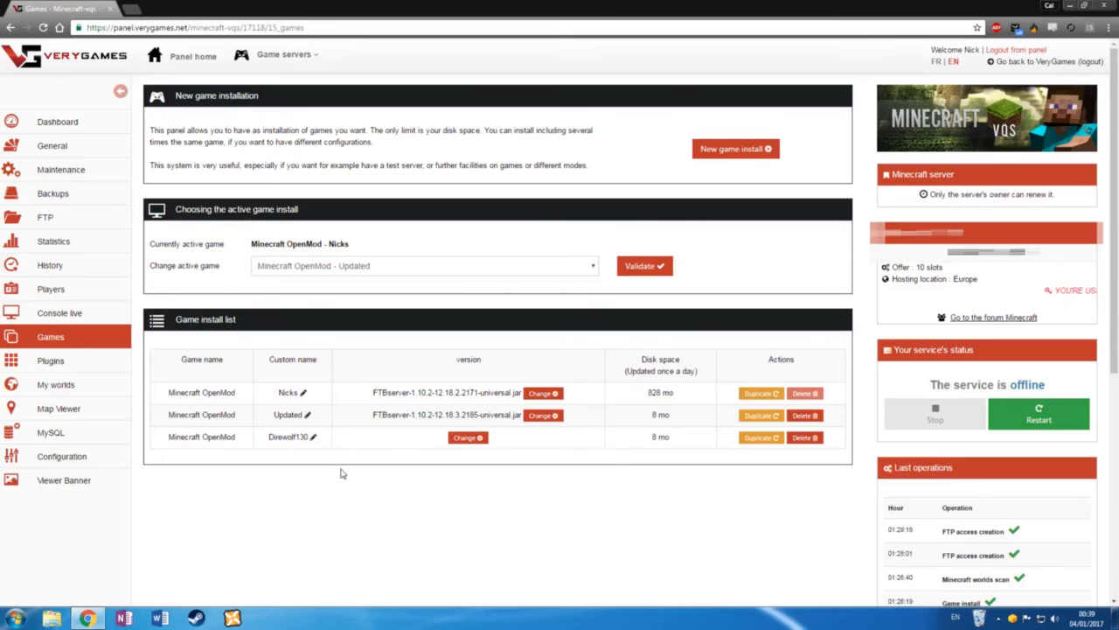
Change the Direwolf130 install's version to FTBserver-1.10.2-12.18.3.2185-universal.jar.
left_click_drag(269, 435, 297, 436)
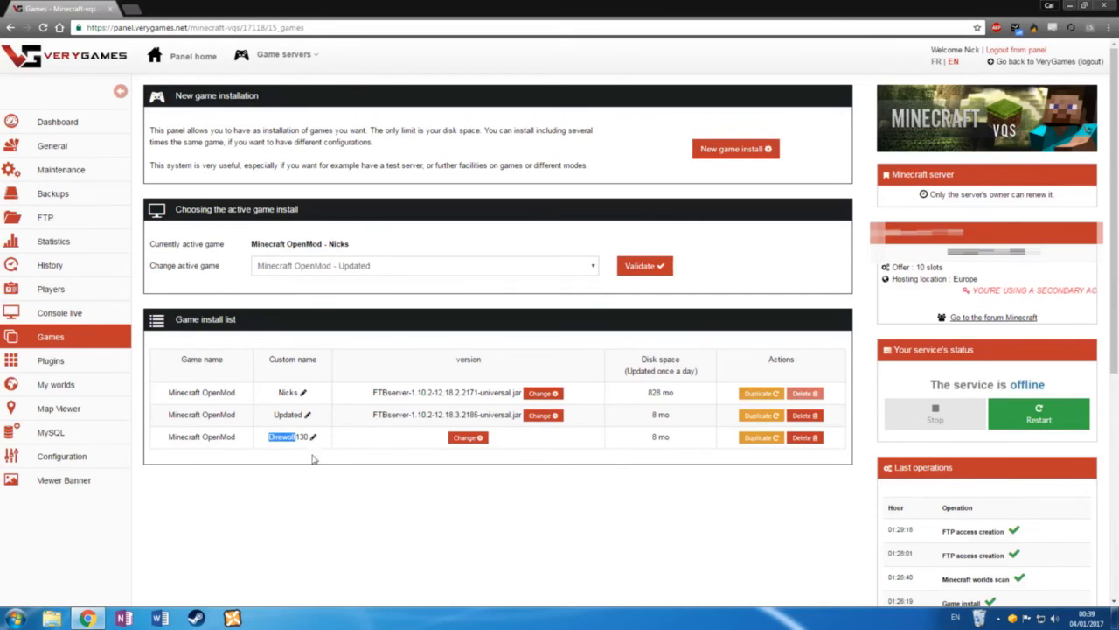
left_click(468, 437)
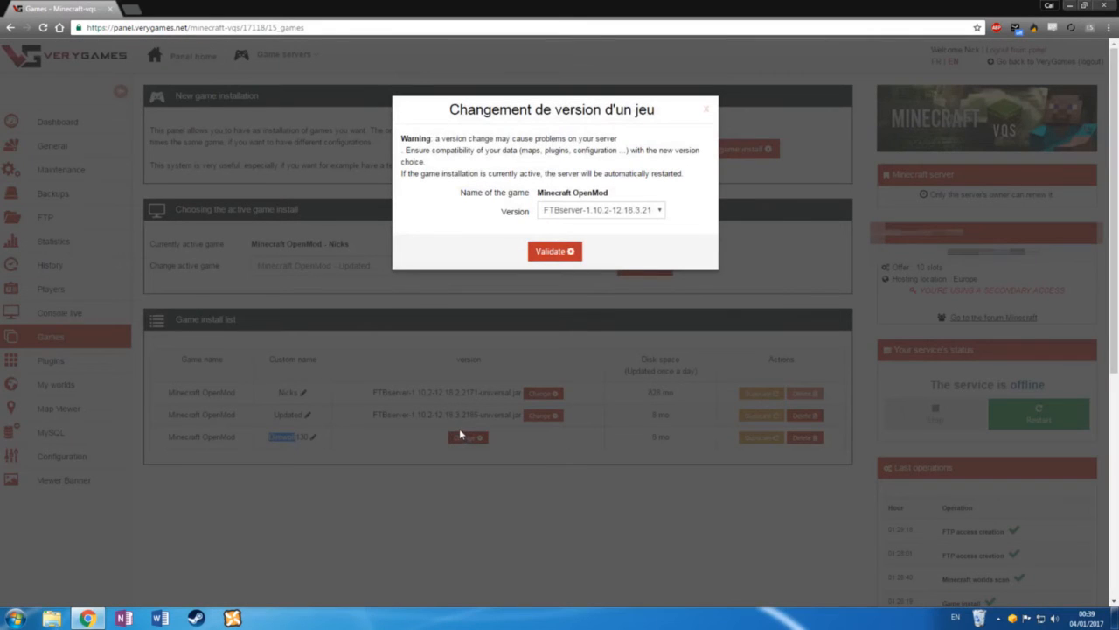
left_click(635, 213)
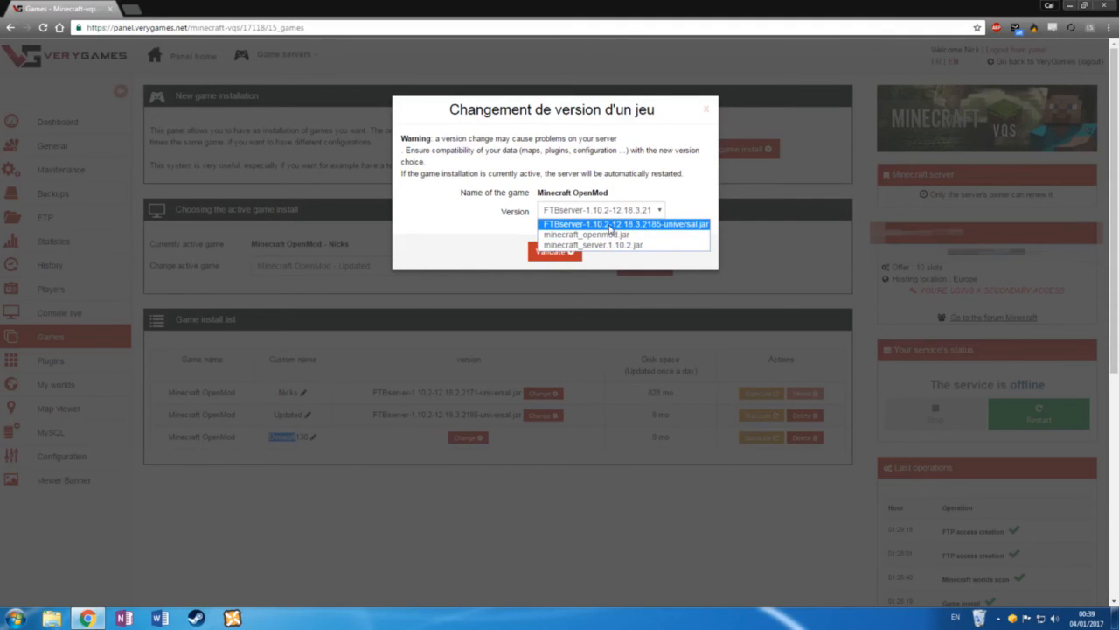
left_click(610, 225)
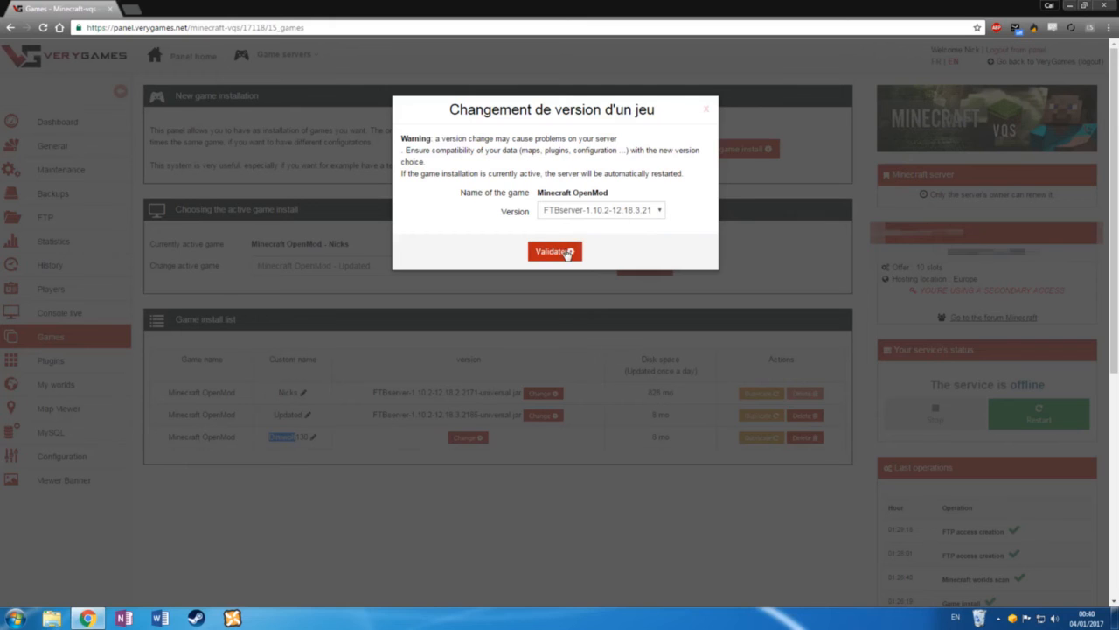
left_click(567, 251)
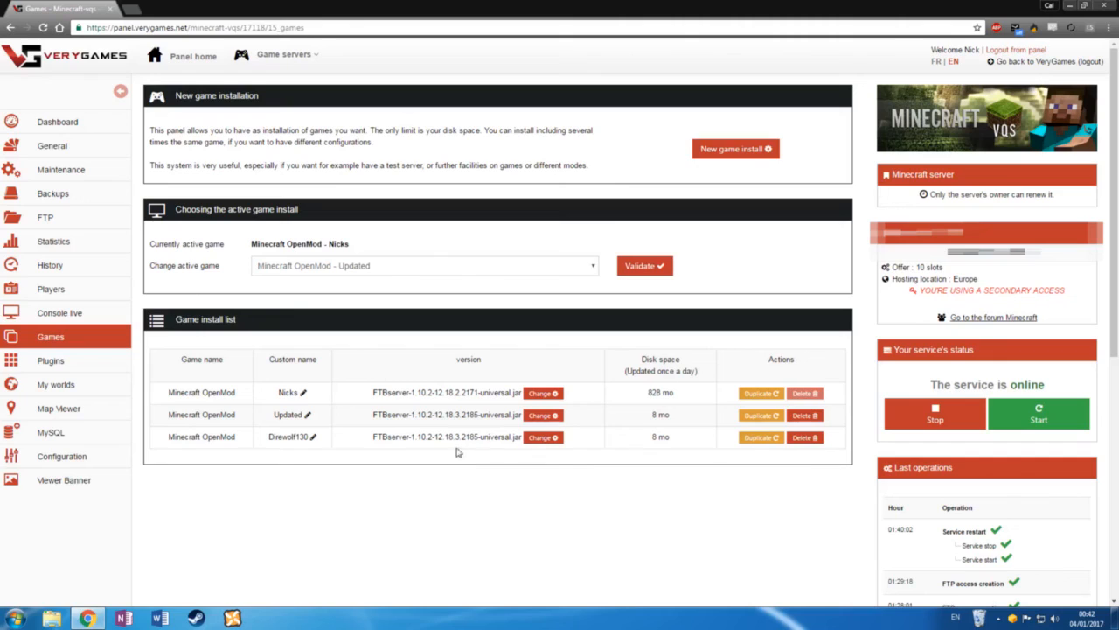
left_click_drag(372, 437, 522, 442)
left_click_drag(170, 439, 303, 438)
left_click(374, 475)
Make Minecraft OpenMod - Direwolf130 the active game install and confirm the change.
left_click_drag(175, 265, 237, 272)
left_click(367, 266)
left_click(375, 291)
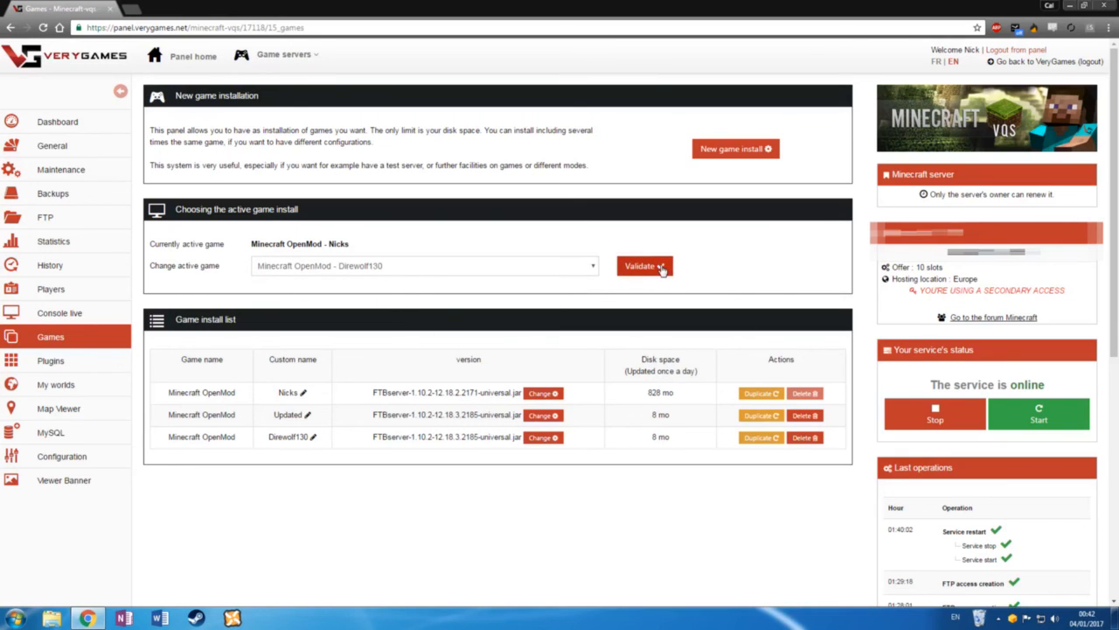
left_click(662, 268)
left_click(584, 193)
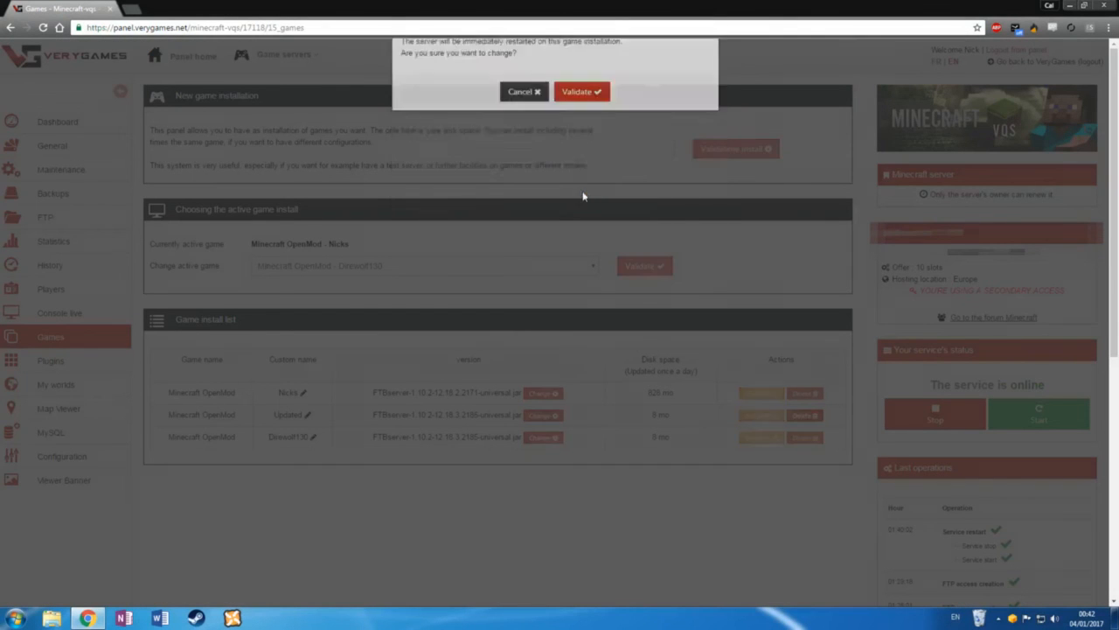